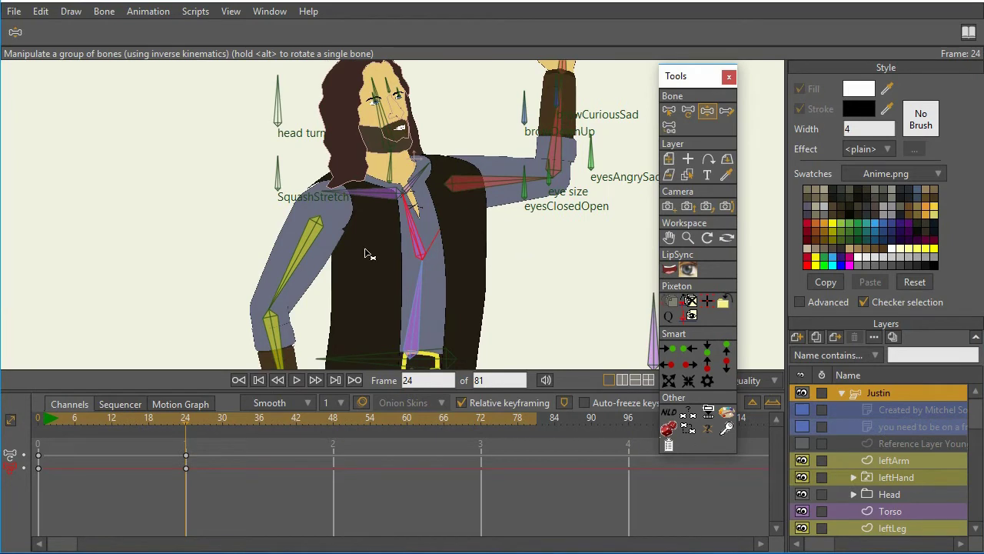
Step: At frame 24, swing the body right, raise the torso and arms, and bend from the tie
left_click(407, 213)
left_click_drag(407, 212, 441, 211)
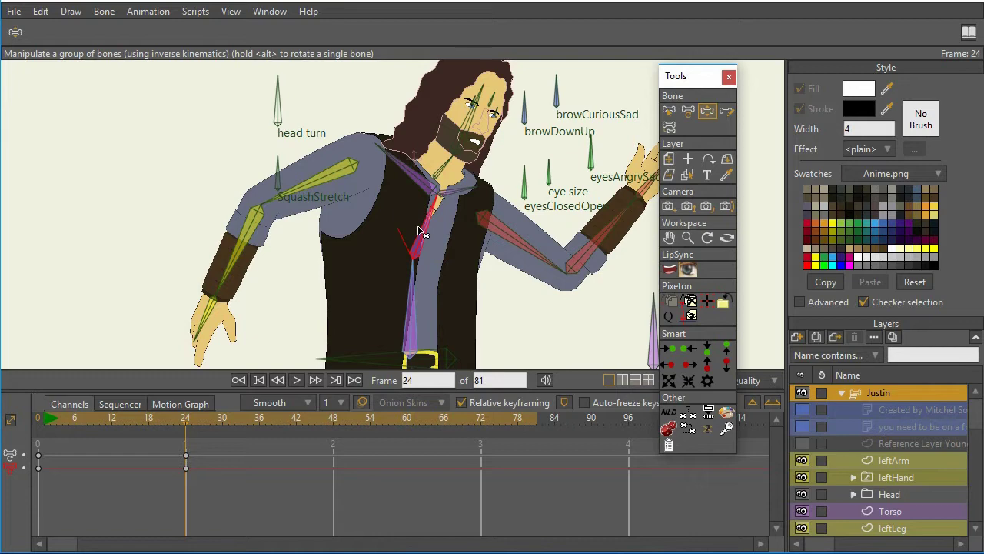
left_click_drag(421, 260, 435, 239)
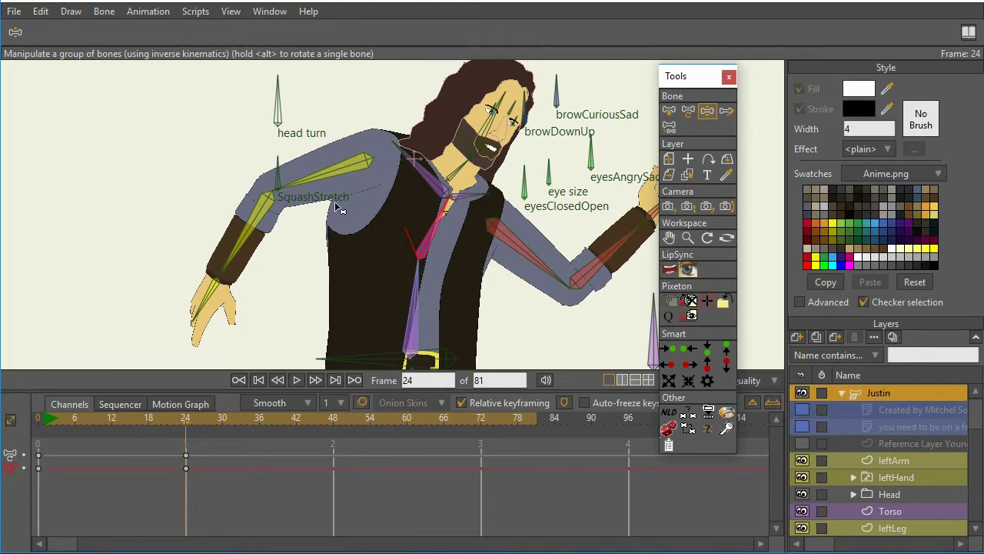
left_click_drag(449, 214, 452, 234)
scroll(488, 300, "up", 5)
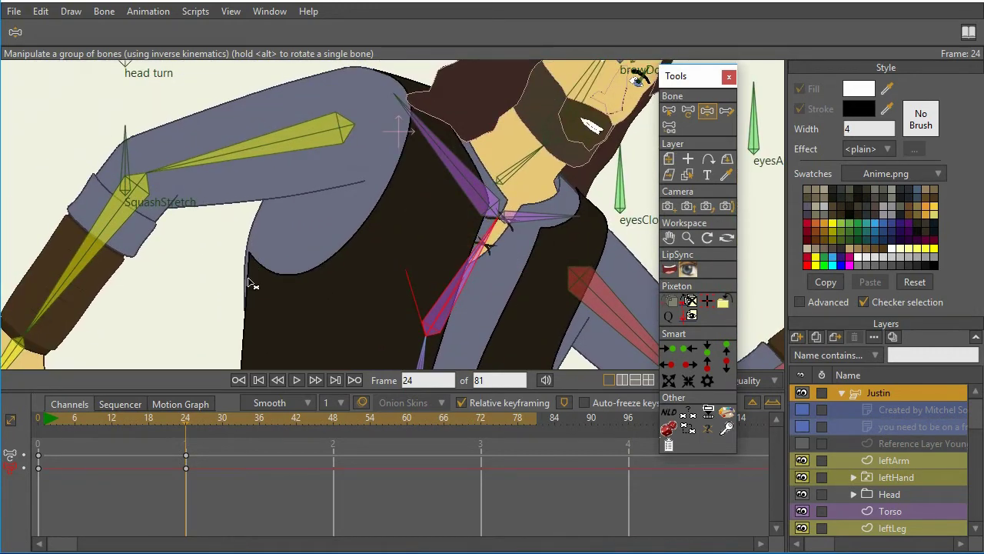
Step: Rotate the pose upright, swing the torso, push the collar, then undo the downward compression
left_click_drag(496, 236, 382, 246)
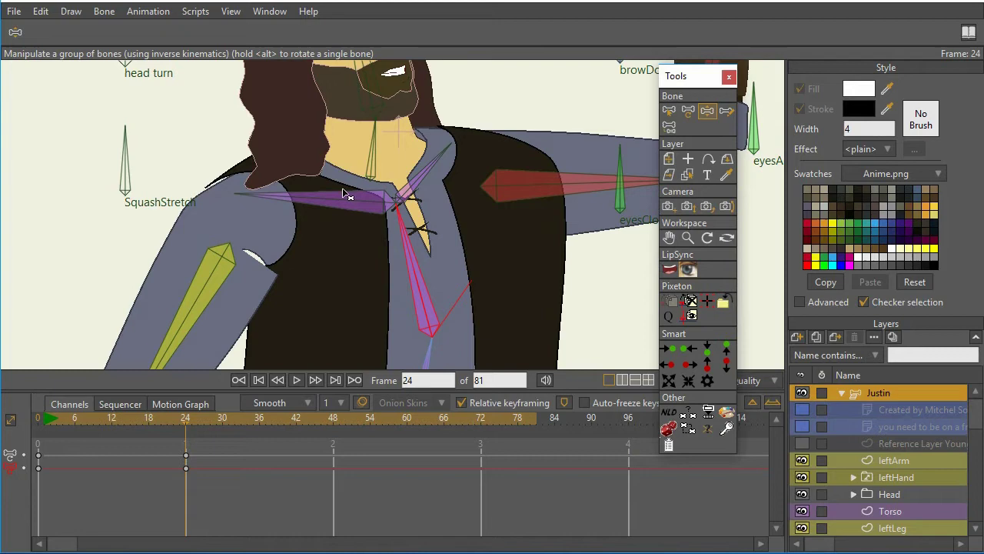
left_click_drag(397, 229, 340, 253)
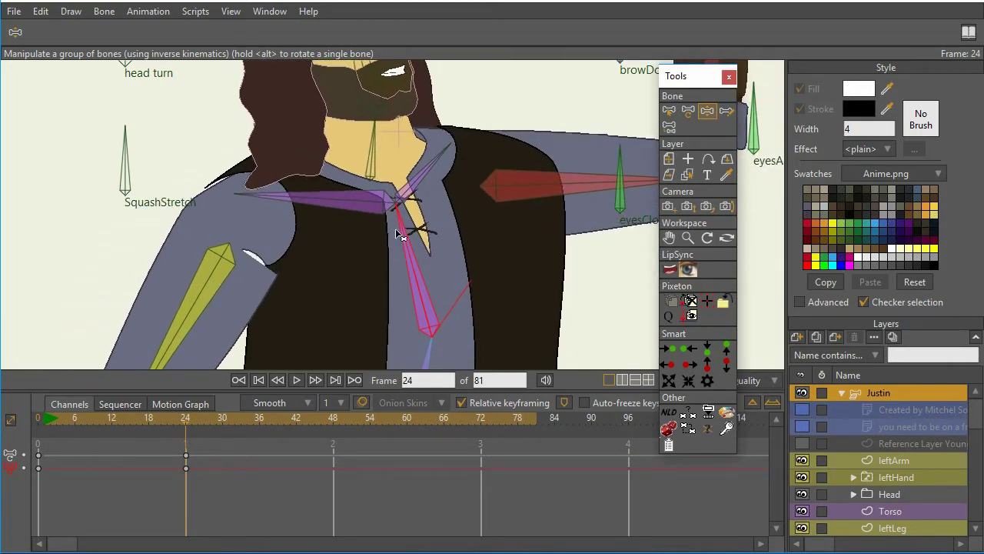
left_click_drag(403, 229, 441, 229)
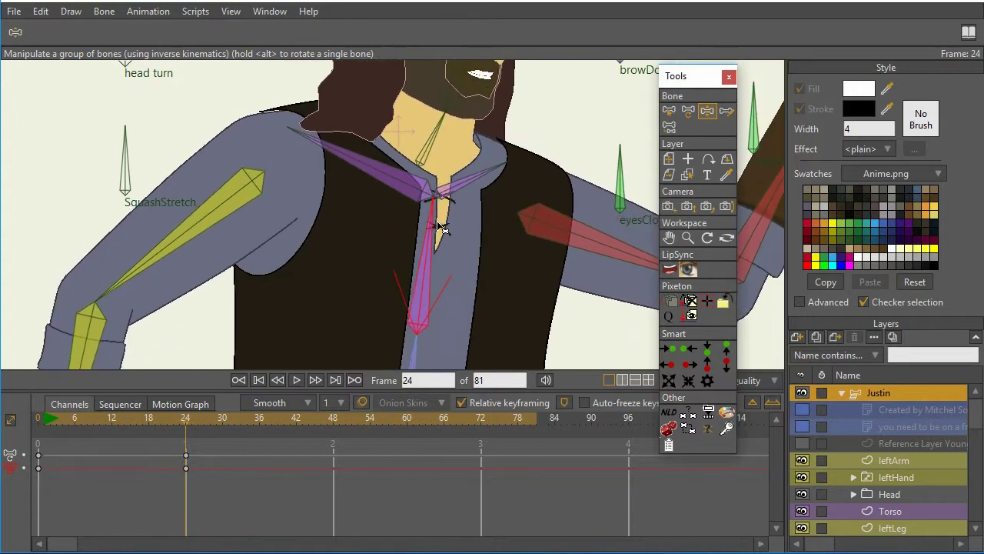
scroll(443, 269, "down", 5)
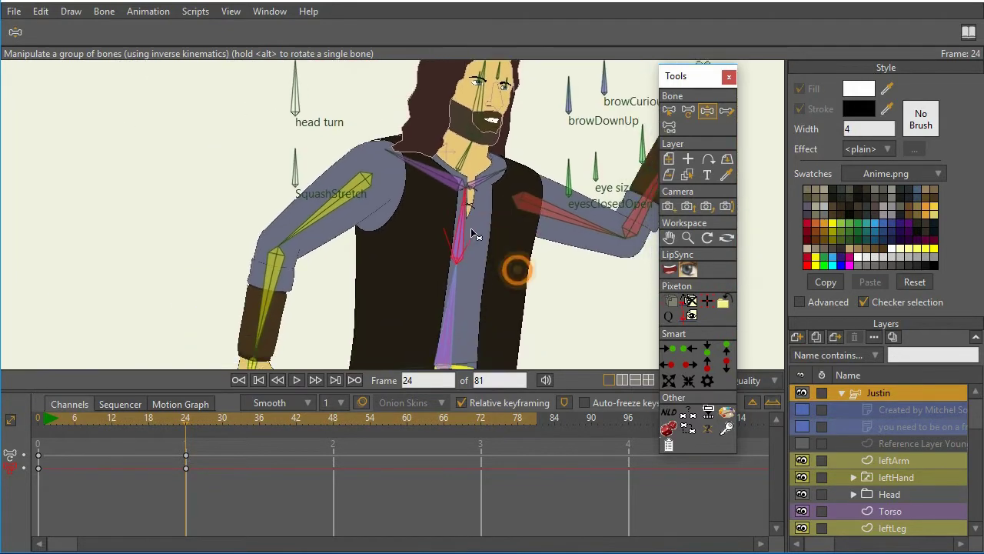
left_click_drag(444, 248, 499, 285)
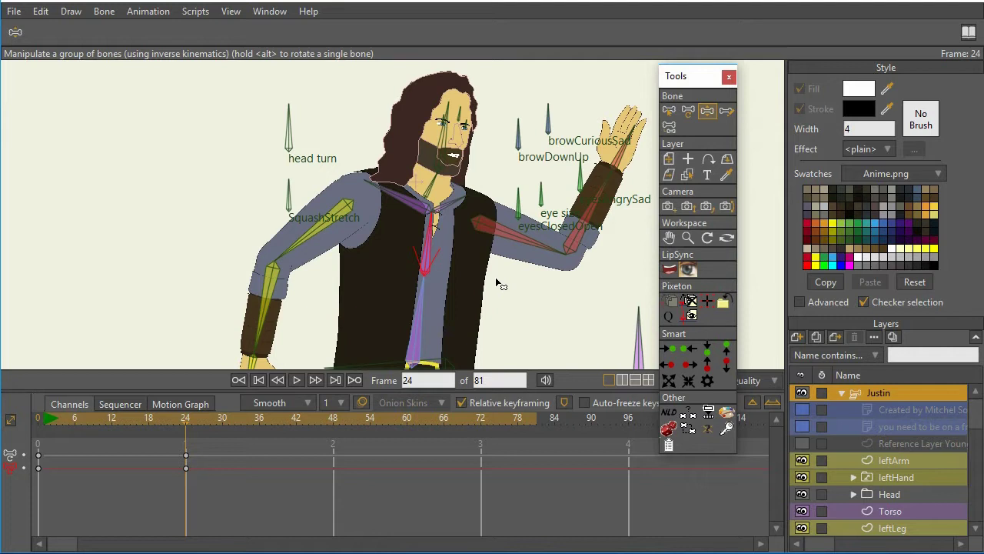
key("ctrl+z")
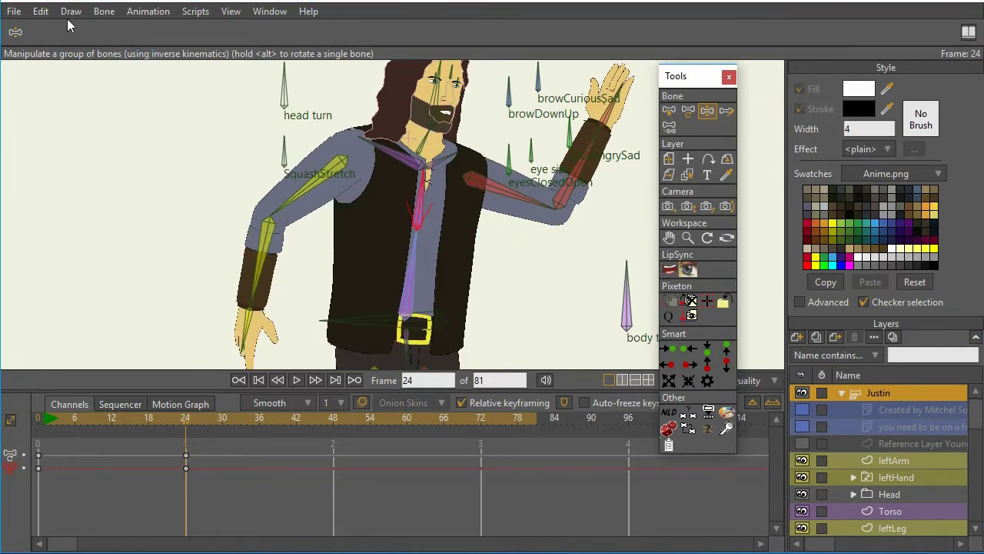
Step: Review the Tools tab of Edit > Preferences and close it with OK
left_click(40, 11)
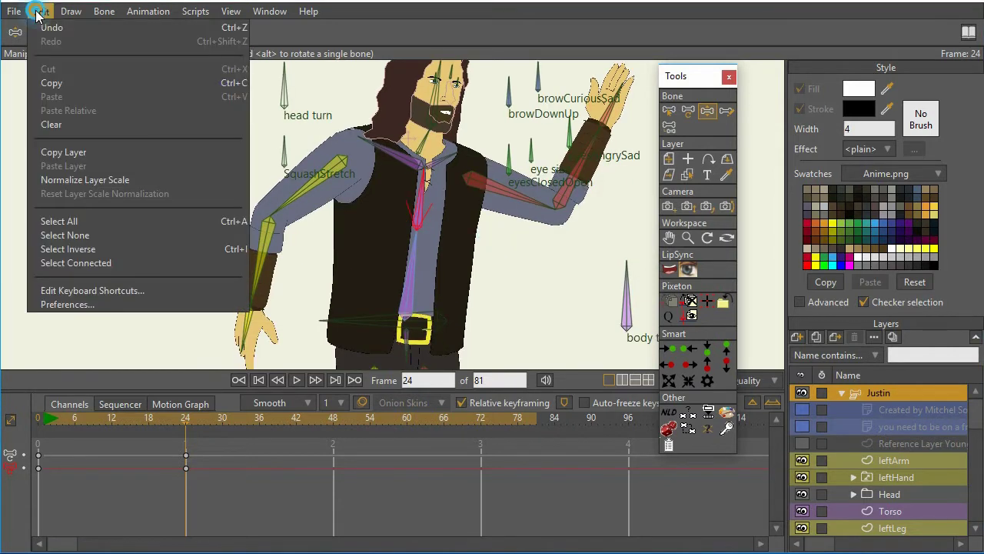
left_click(103, 305)
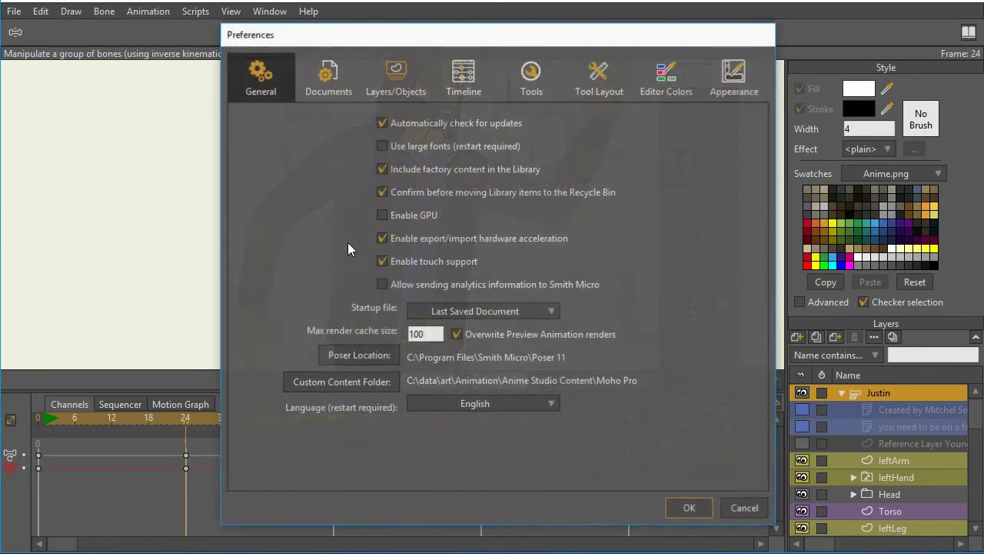
left_click(530, 72)
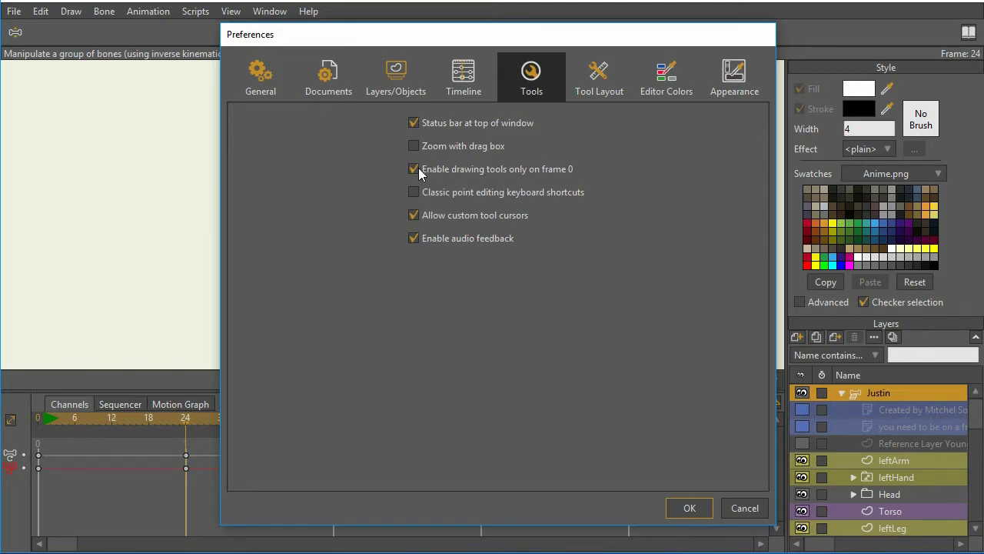
left_click(692, 508)
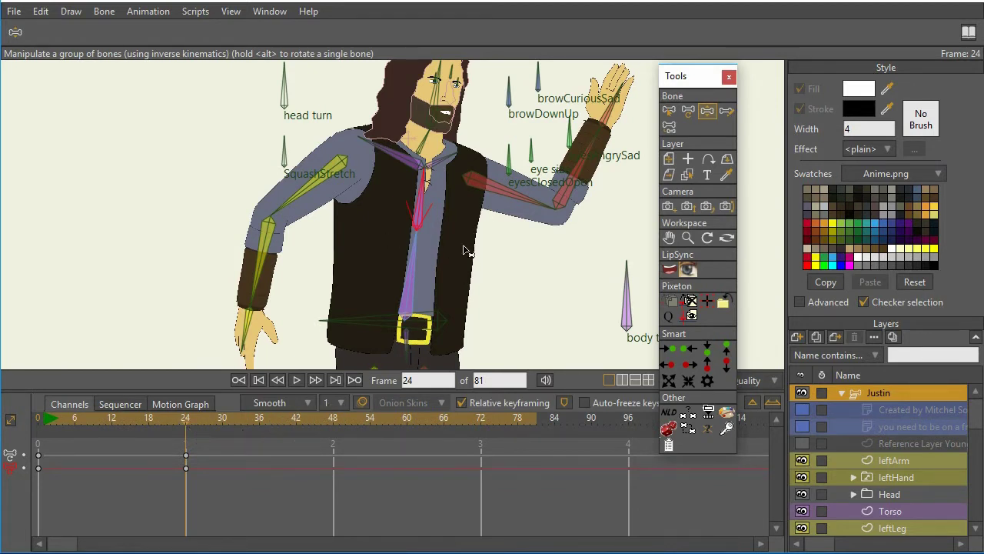
Step: Rewind the timeline to frame 0 and make the Torso layer active
left_click(259, 380)
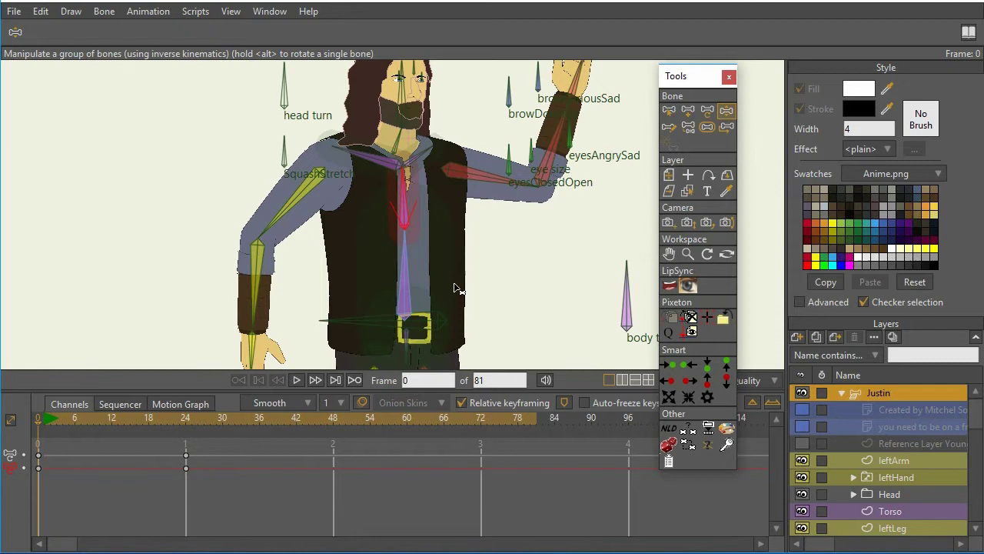
left_click(892, 512)
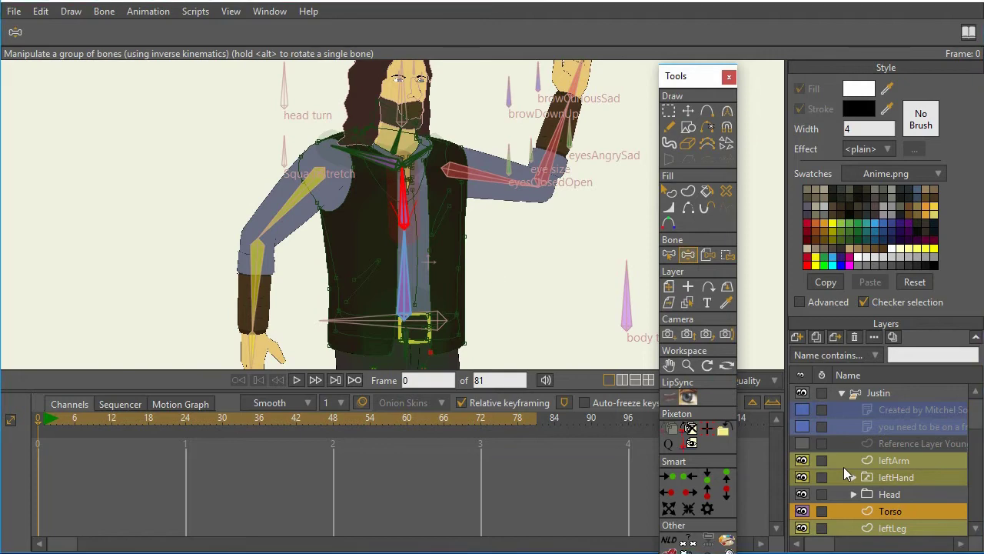
scroll(487, 274, "up", 5)
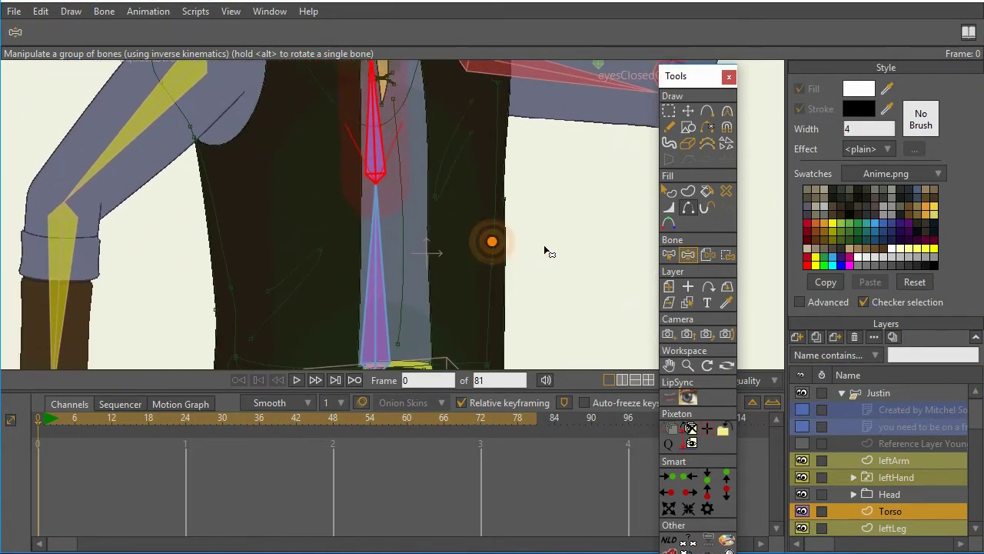
scroll(548, 238, "up", 2)
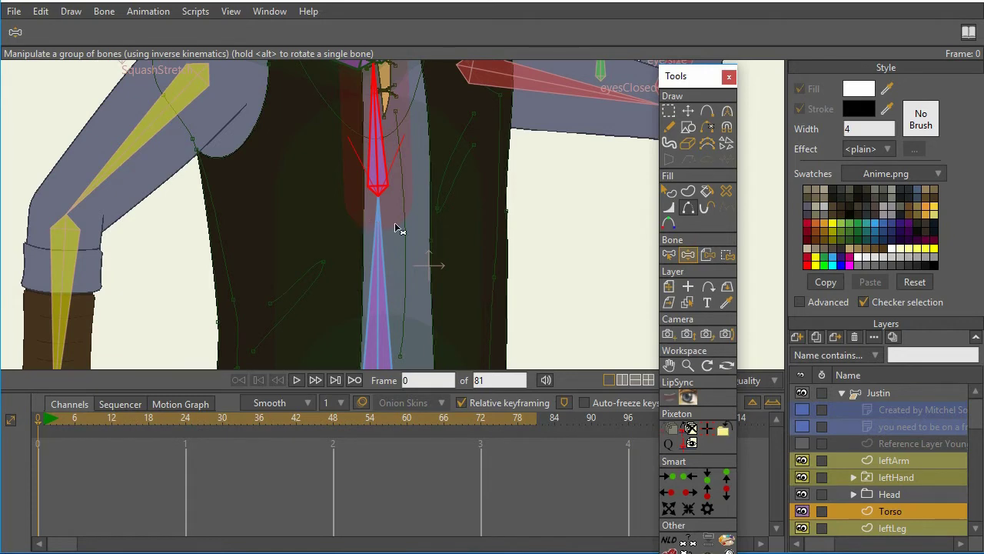
scroll(397, 226, "down", 2)
Step: Frame the torso, arm and tie bones, then select the upper-arm bone
left_click_drag(467, 208, 464, 253)
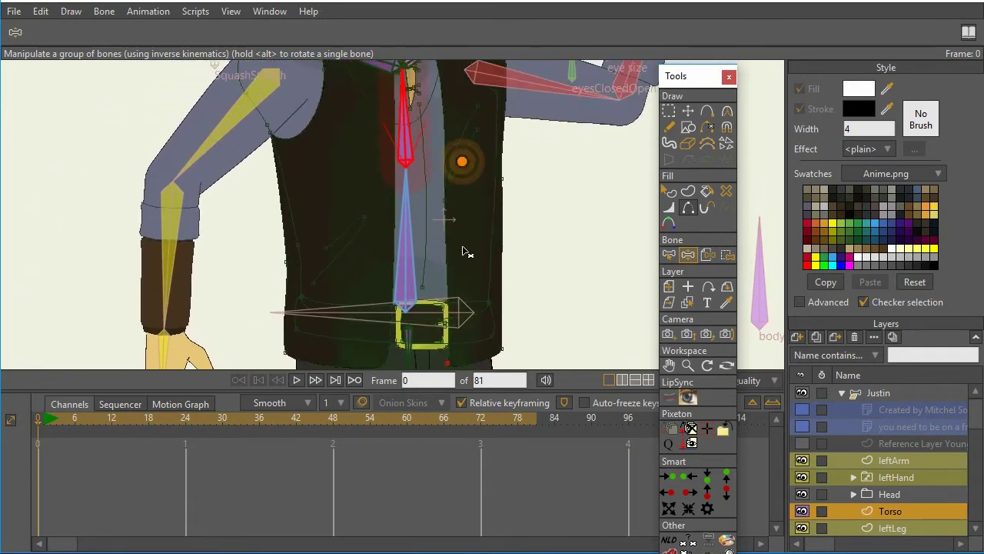
scroll(459, 242, "up", 3)
left_click_drag(519, 175, 567, 237)
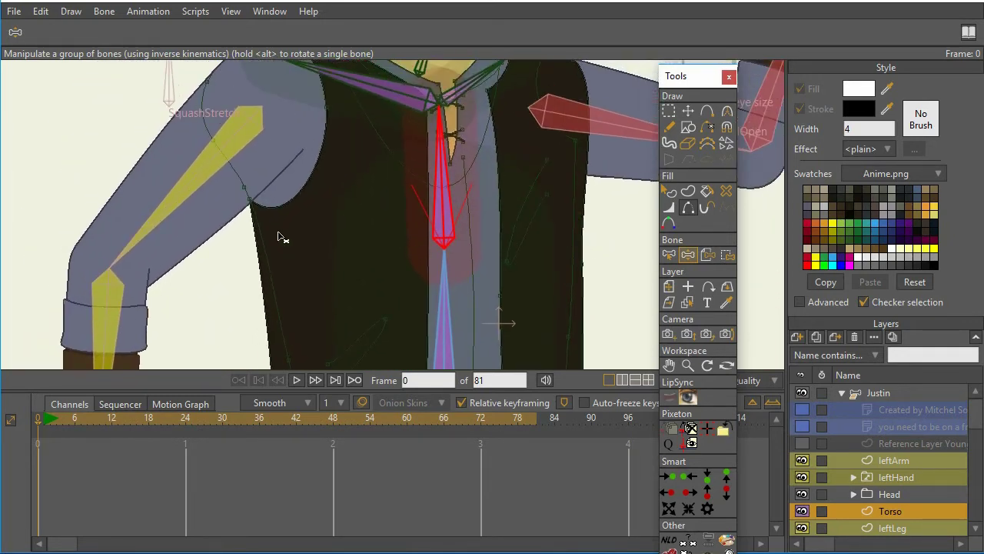
left_click_drag(247, 190, 246, 187)
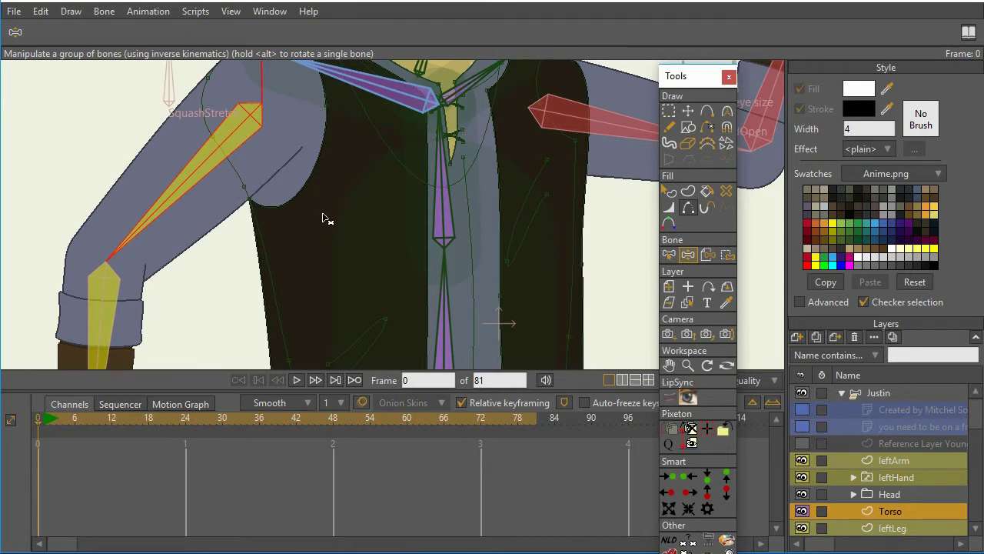
scroll(410, 190, "up", 5)
scroll(373, 197, "up", 5)
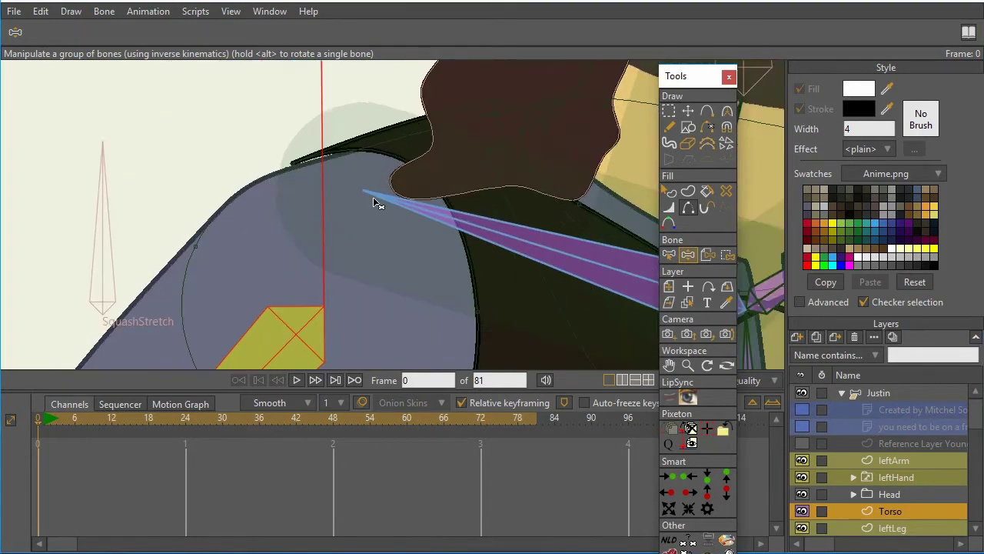
scroll(372, 234, "up", 2)
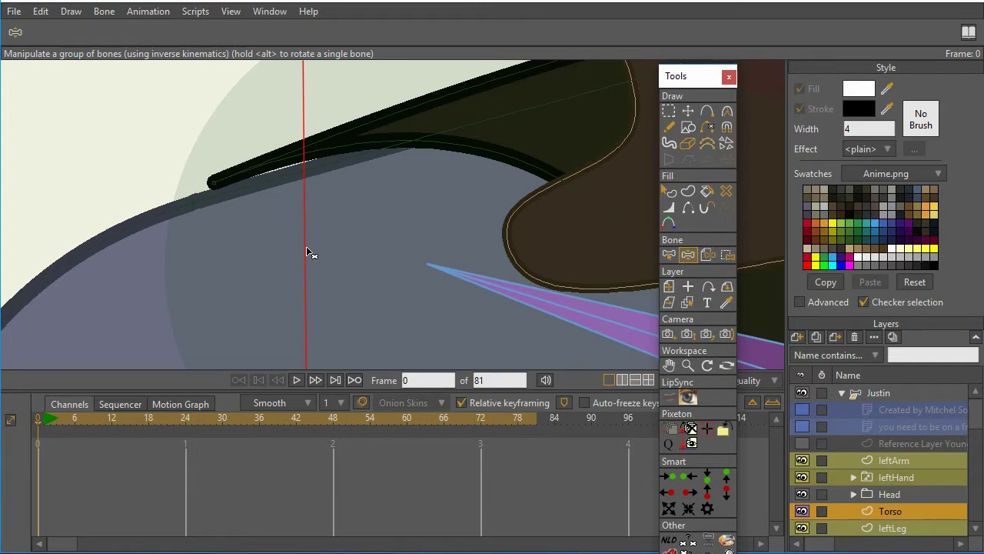
scroll(307, 246, "down", 3)
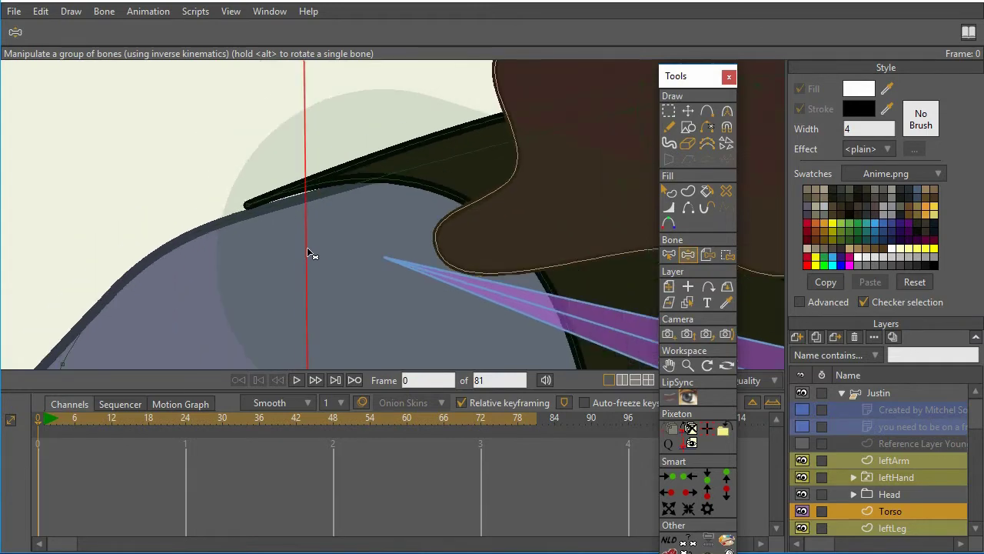
scroll(303, 266, "down", 5)
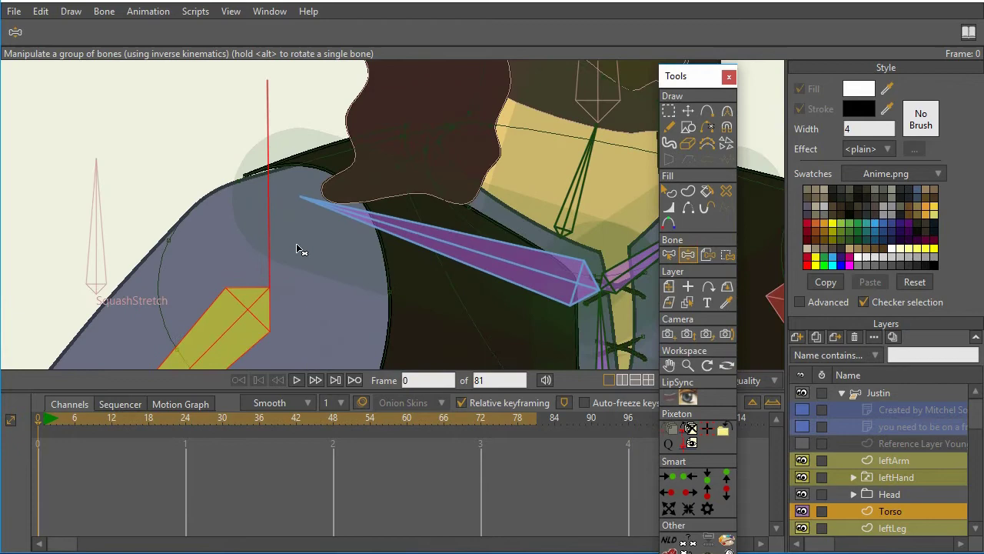
scroll(301, 252, "down", 2)
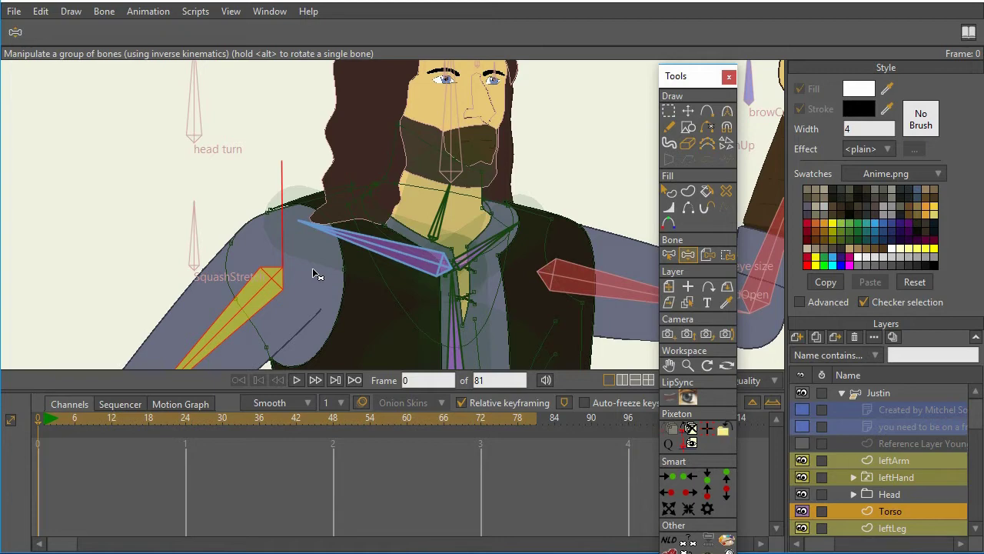
scroll(359, 186, "down", 3)
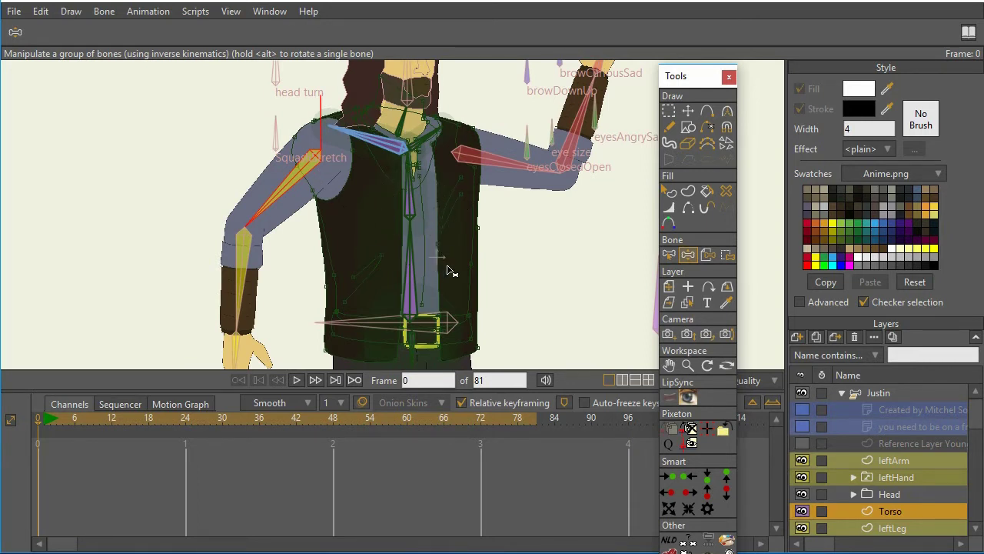
Step: Deselect the arm bones with the Select Bone tool and pan over the legs, head and raised arm
key("z")
left_click(545, 330)
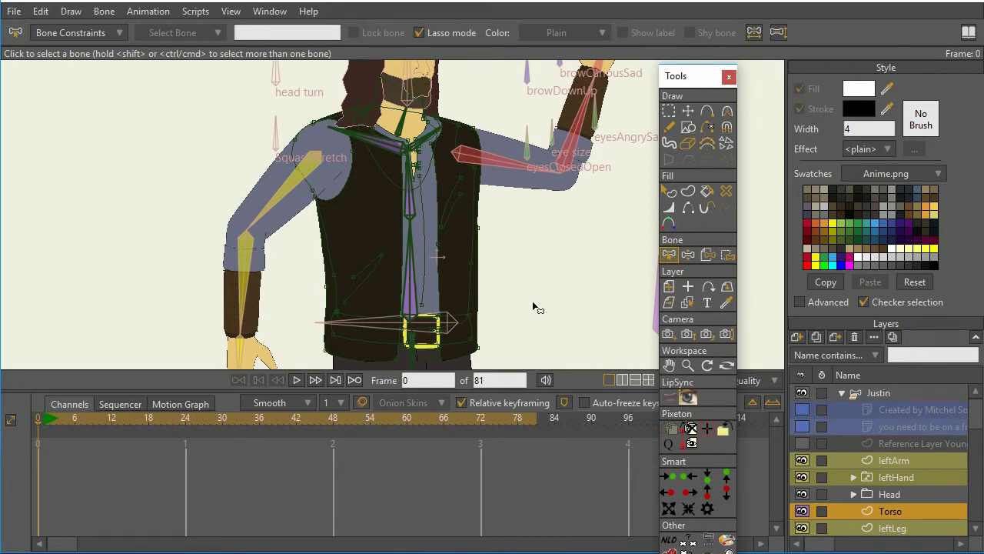
left_click_drag(532, 298, 519, 205)
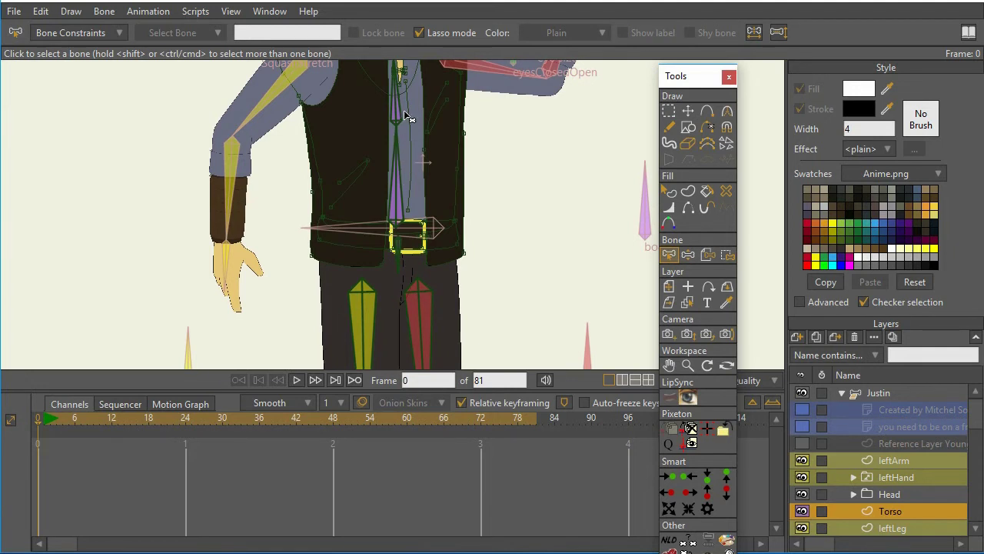
left_click_drag(575, 193, 581, 294)
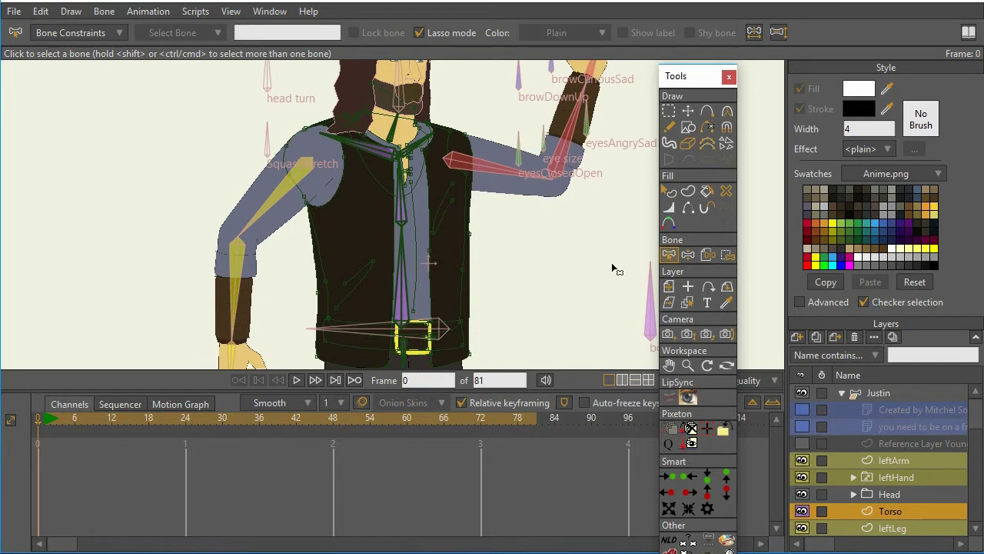
Step: Switch to Bind Points to display the points bound to the neck bone
left_click(726, 255)
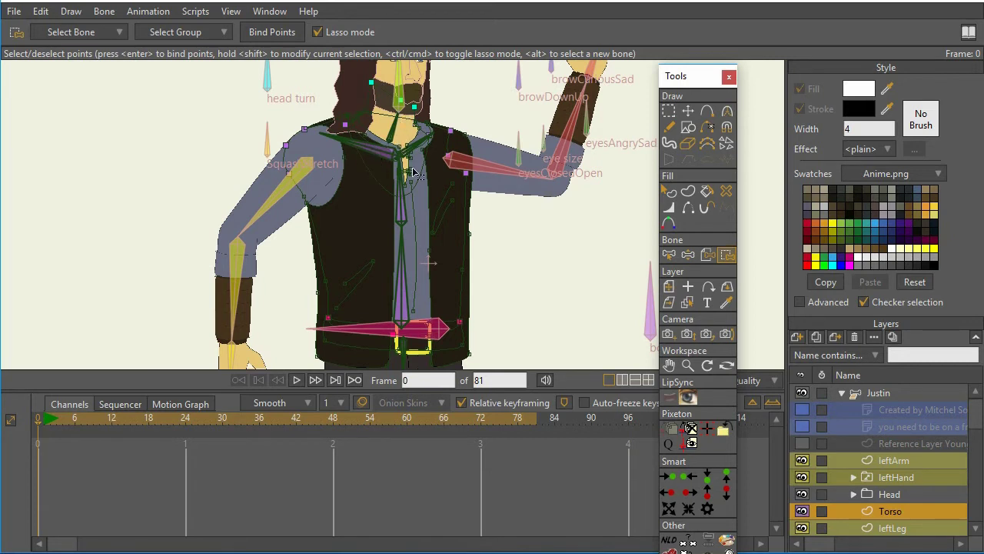
scroll(560, 198, "up", 5)
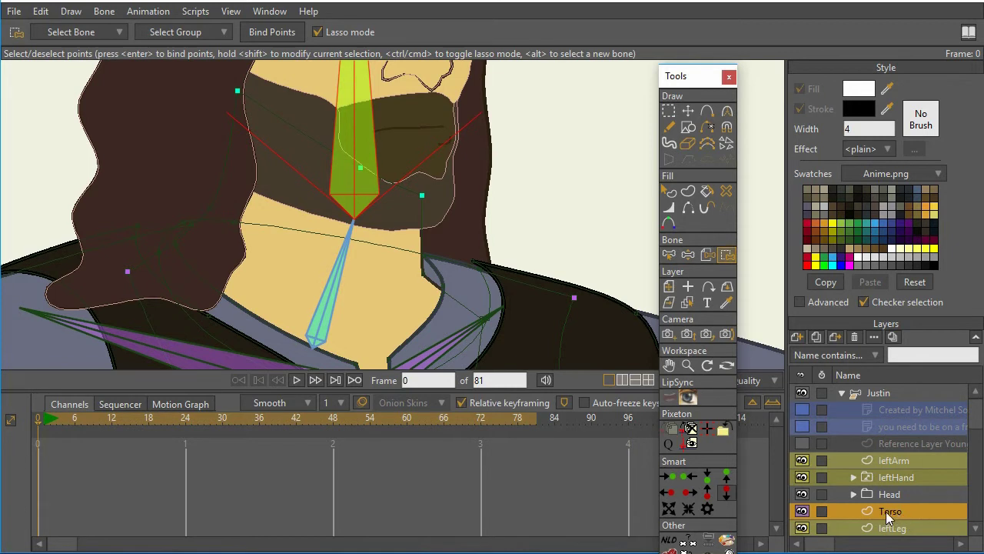
Step: Test-pose the head and neck bones to check hair and head deformation, then restore the rest pose
left_click(688, 255)
left_click_drag(510, 193, 521, 238)
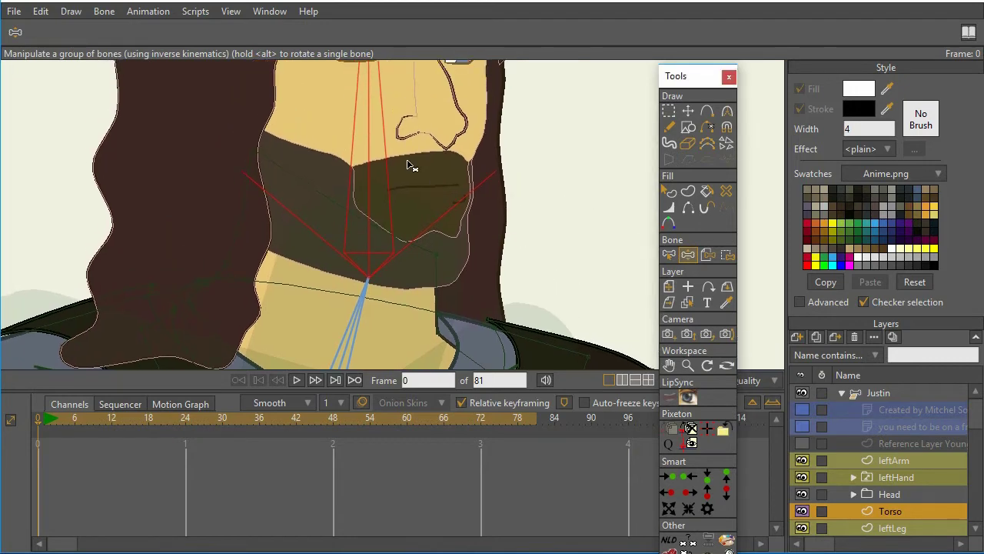
left_click_drag(410, 166, 346, 147)
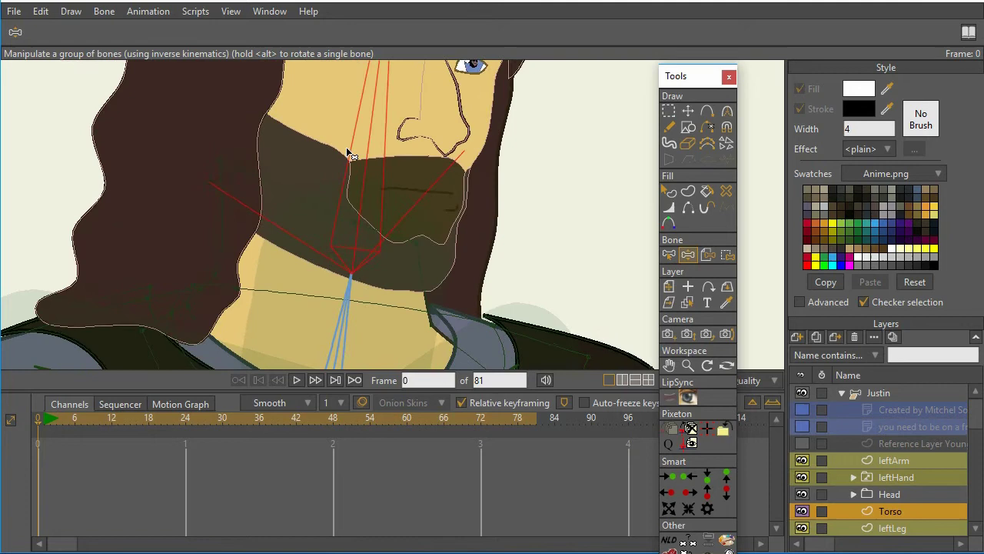
left_click_drag(355, 311, 354, 306)
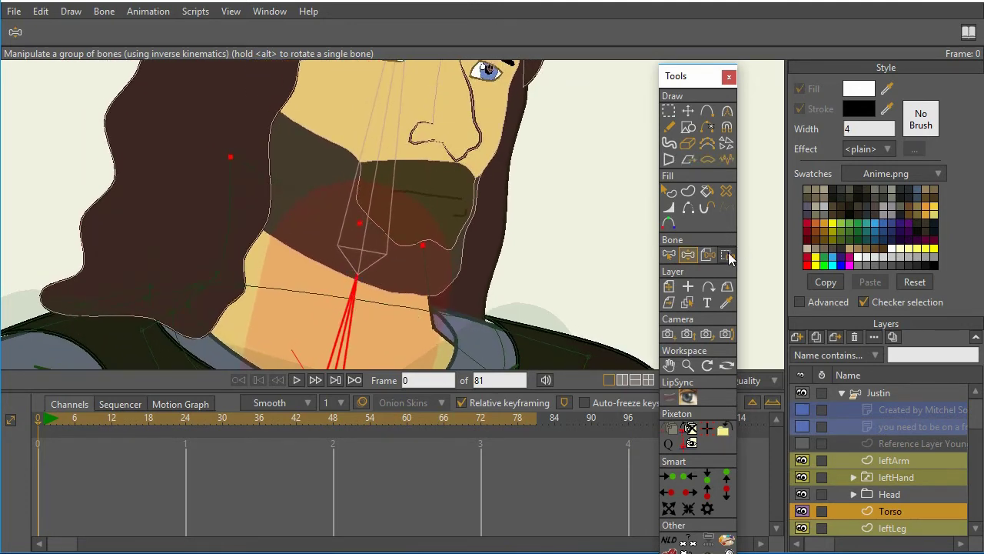
left_click(670, 255)
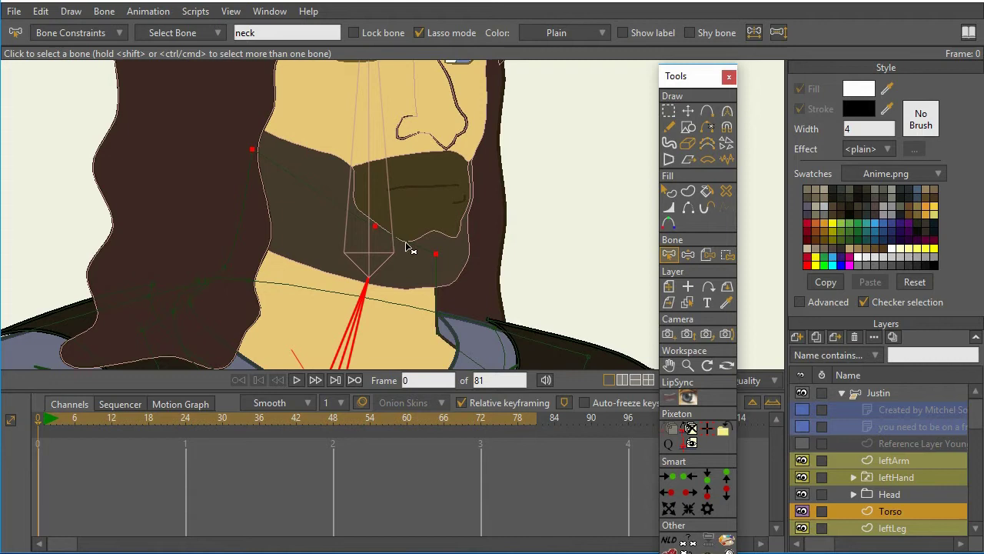
Step: With the head bone selected, lasso the jaw and beard-edge points in Bind Points
left_click(368, 146)
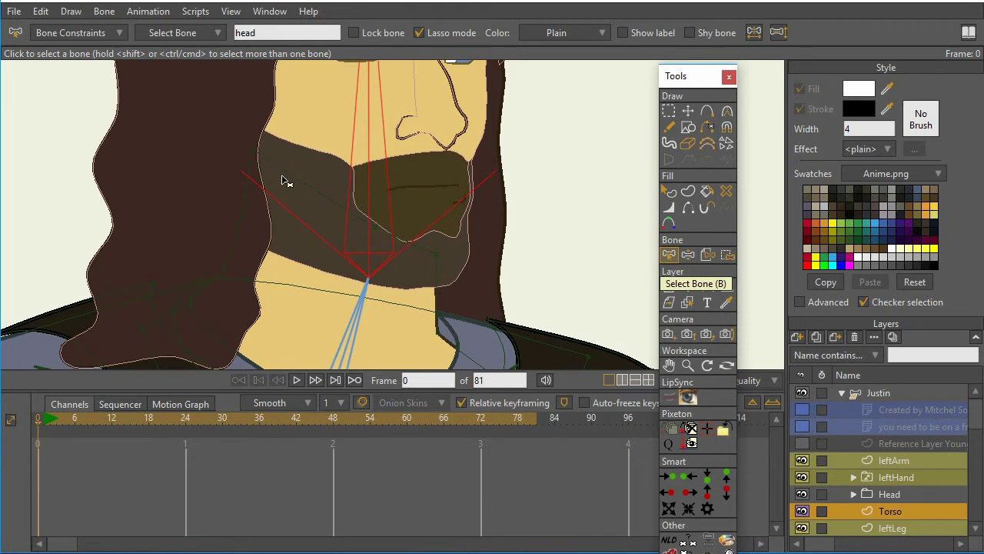
left_click(728, 256)
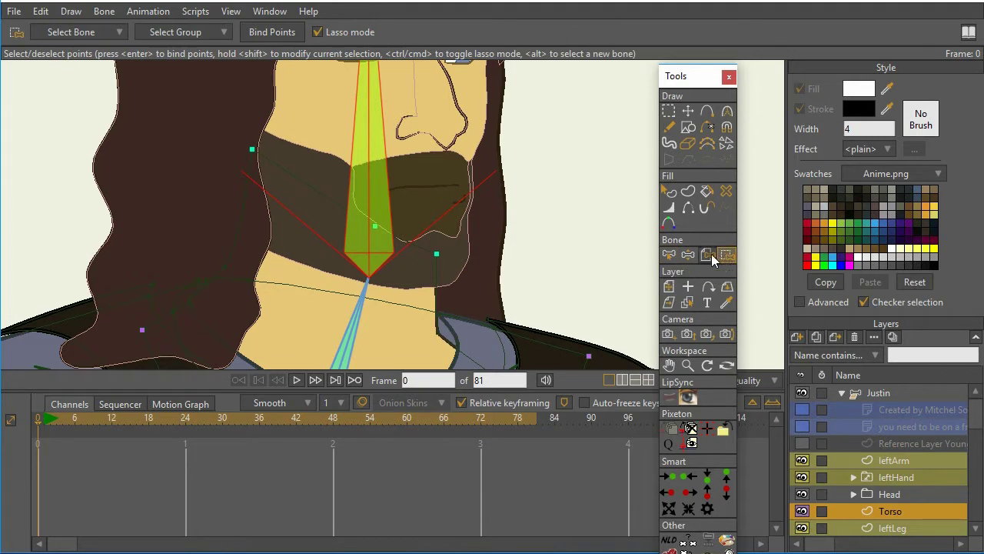
left_click(454, 246)
mouse_move(455, 246)
left_mouse_down()
mouse_move(417, 203)
mouse_move(322, 145)
mouse_move(259, 187)
left_mouse_up()
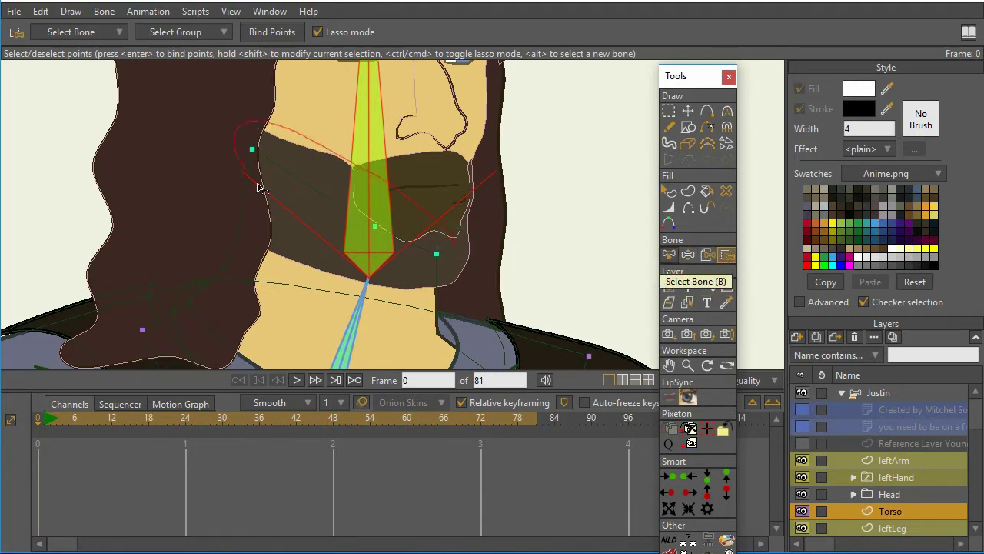
left_click_drag(472, 246, 476, 243)
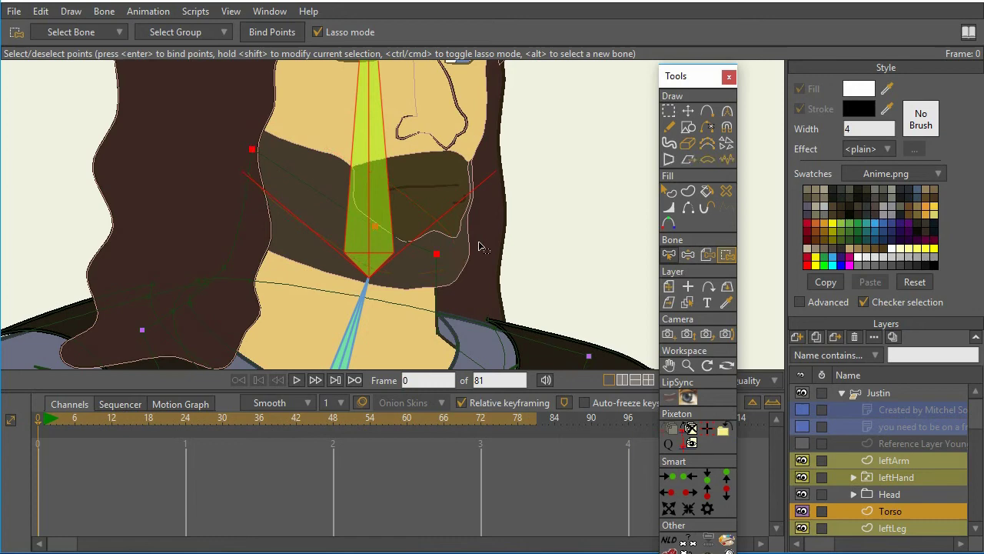
scroll(569, 229, "down", 2)
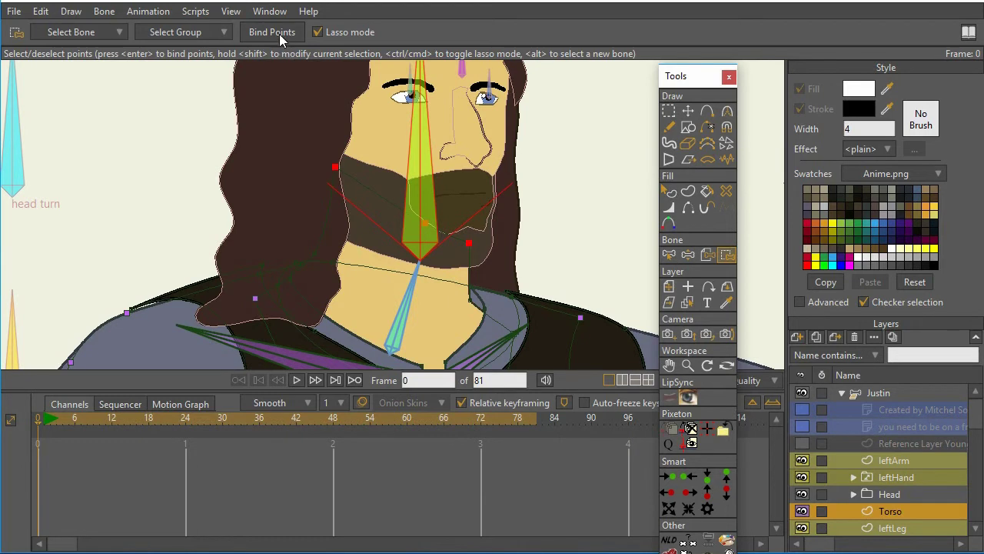
Step: Reselect the head bone and tilt the head to test the new binding
left_click(669, 254)
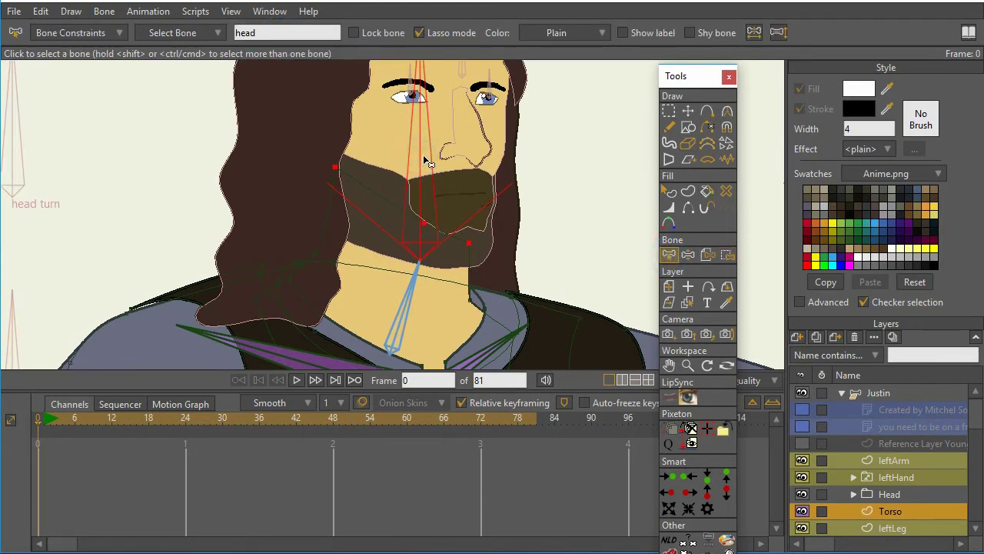
left_click(408, 300)
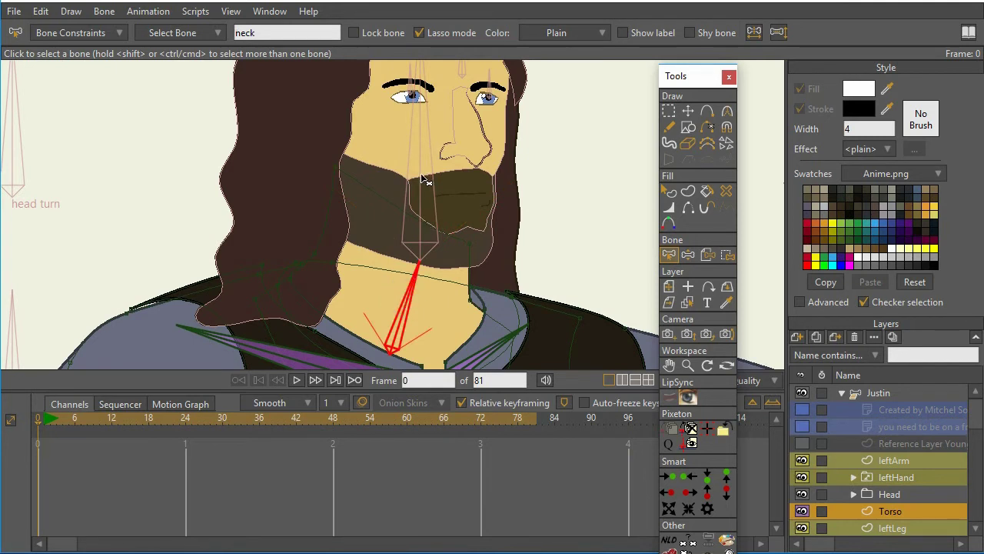
left_click(428, 184)
left_click(413, 289)
left_click(423, 150)
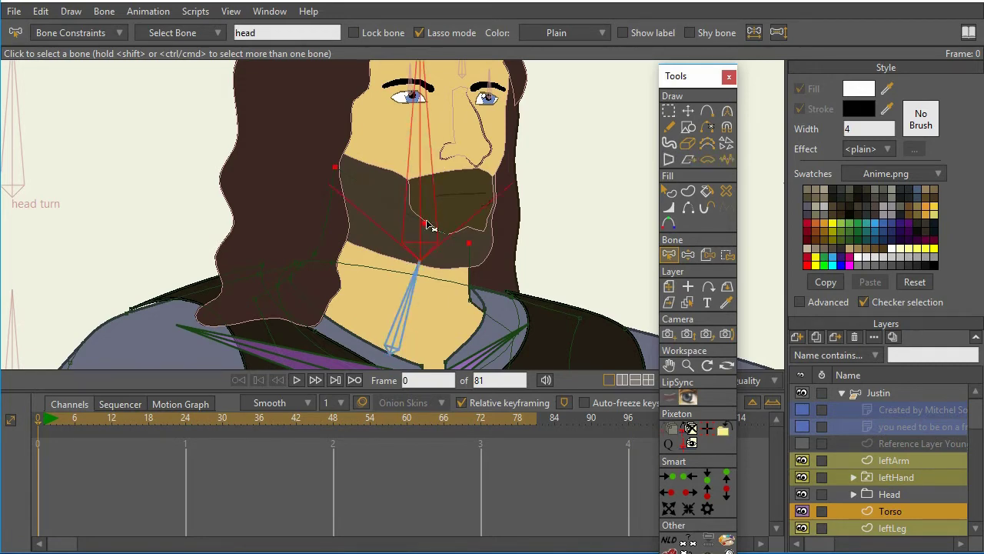
left_click(688, 255)
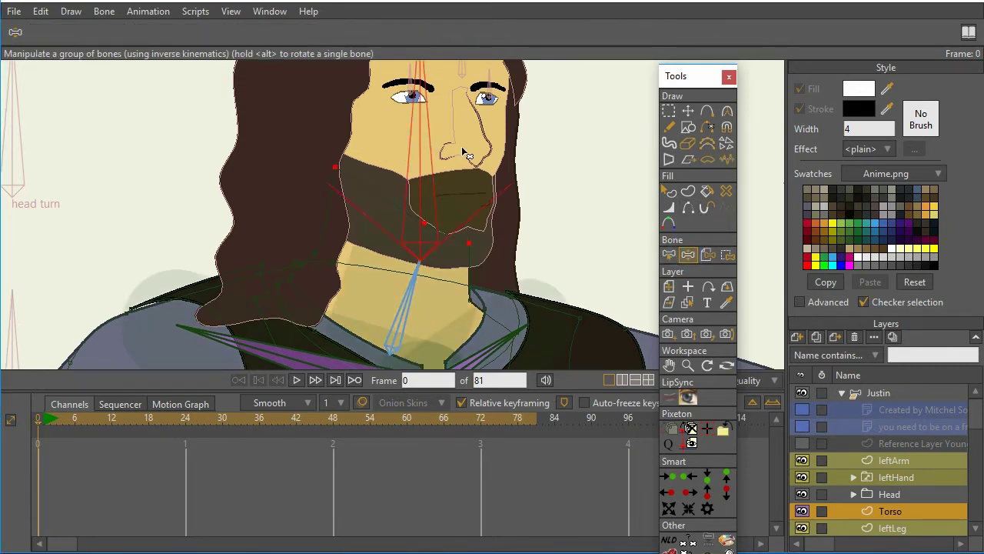
left_click_drag(427, 116, 410, 127)
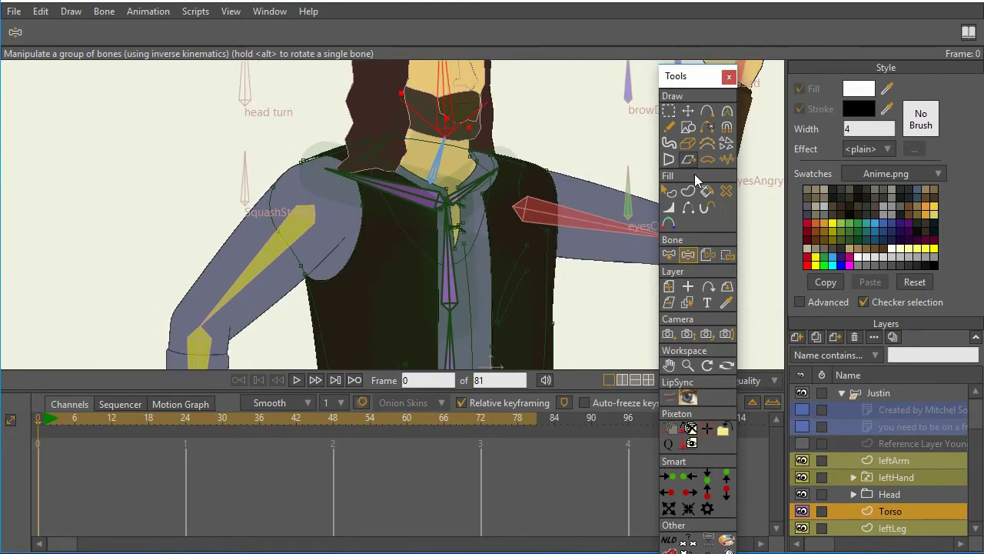
Step: Drag the tie bone to lean the torso, head and arms sideways
left_click(446, 240)
left_click_drag(446, 240, 412, 259)
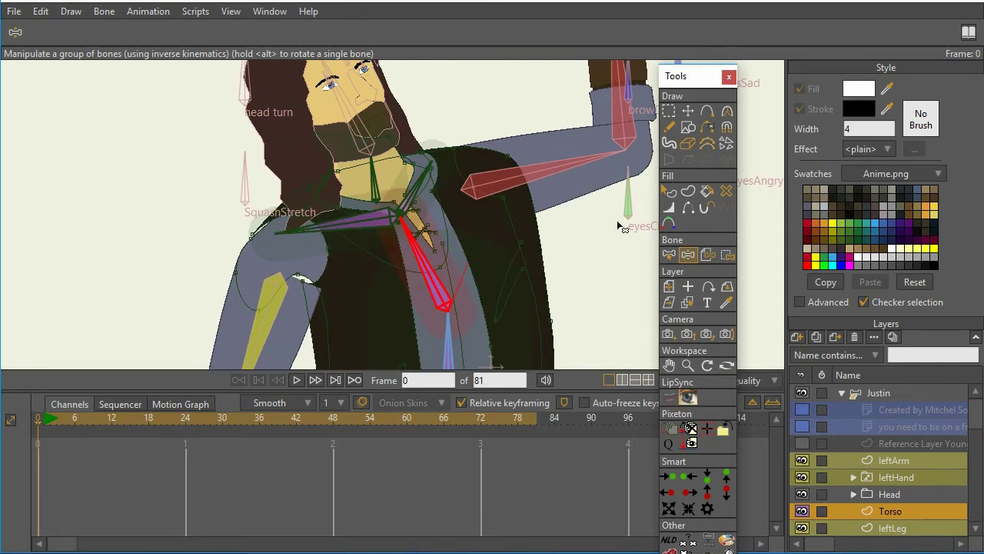
Step: Restore the rest pose, zoom to the collar, and select its spiky tip point with Transform Points
left_click(669, 254)
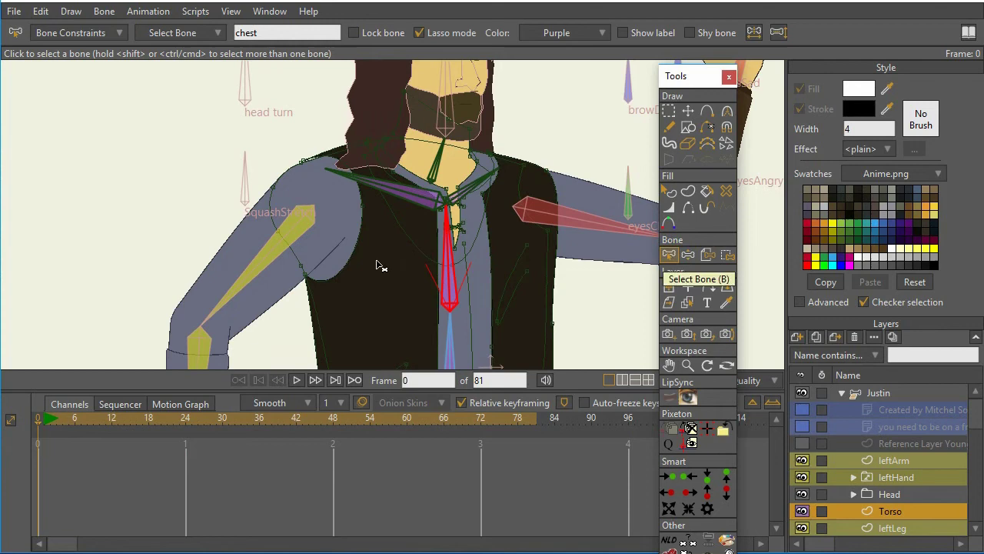
scroll(377, 265, "up", 5)
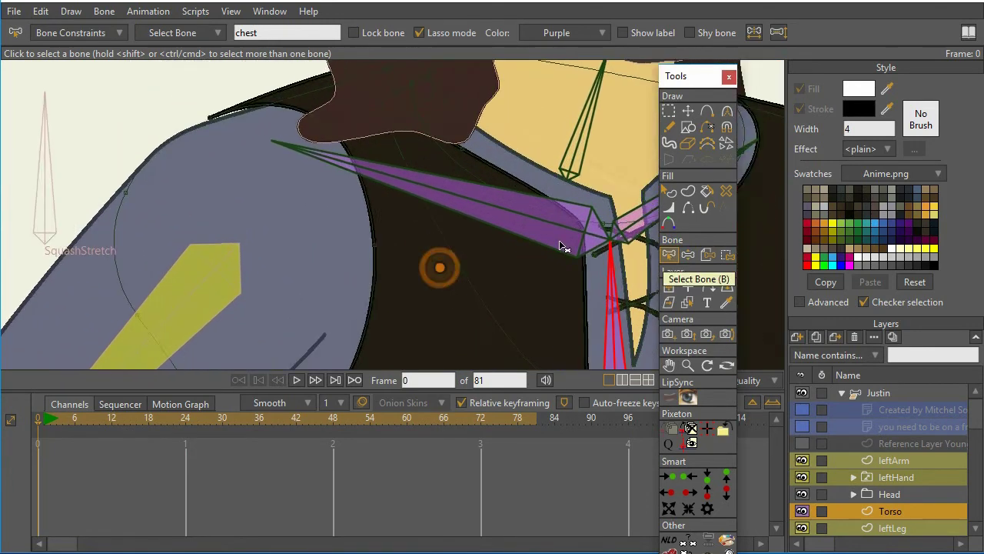
scroll(564, 246, "up", 5)
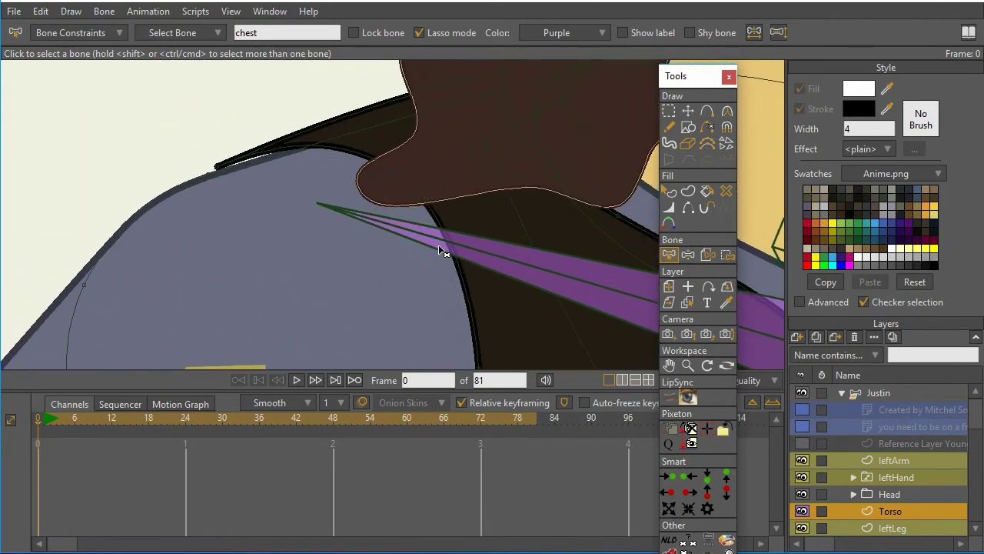
left_click(689, 110)
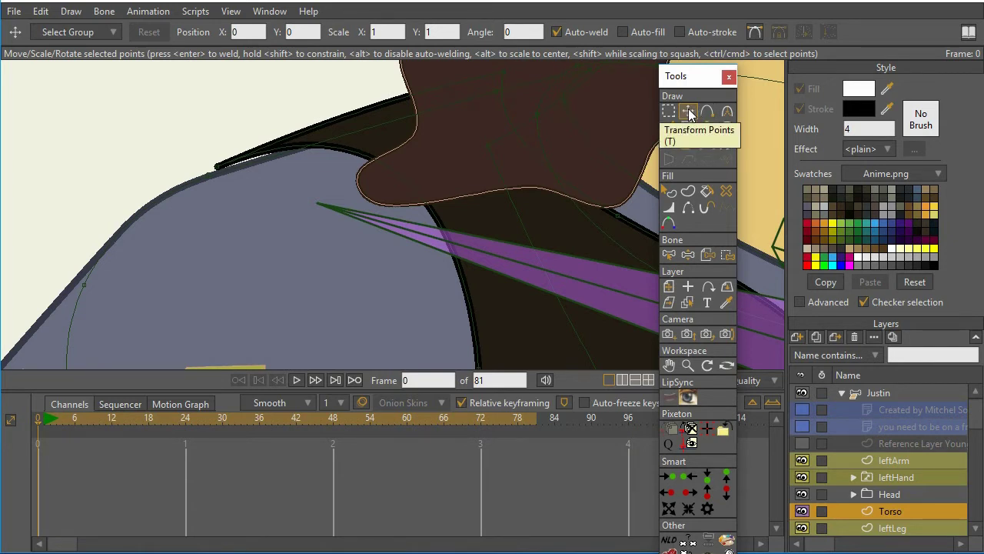
left_click(219, 169)
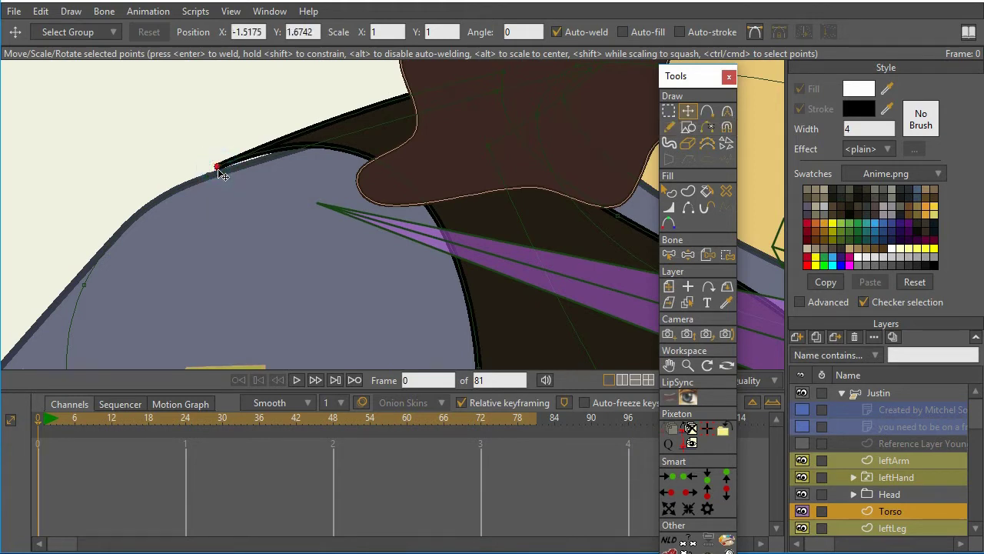
Step: Show Bezier handles and drag the collar point down to smooth the spike
left_click(754, 37)
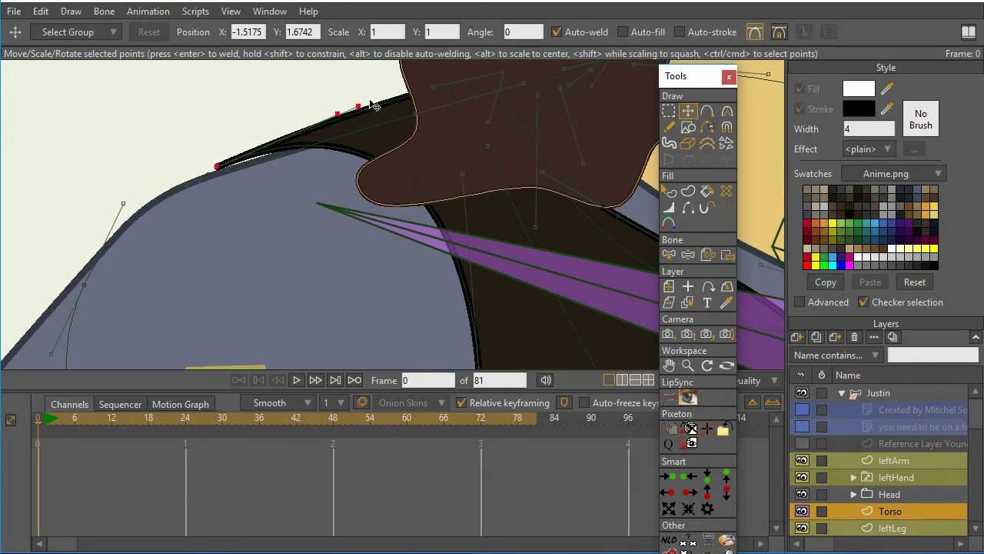
mouse_move(359, 106)
left_mouse_down()
mouse_move(359, 130)
mouse_move(301, 162)
left_mouse_up()
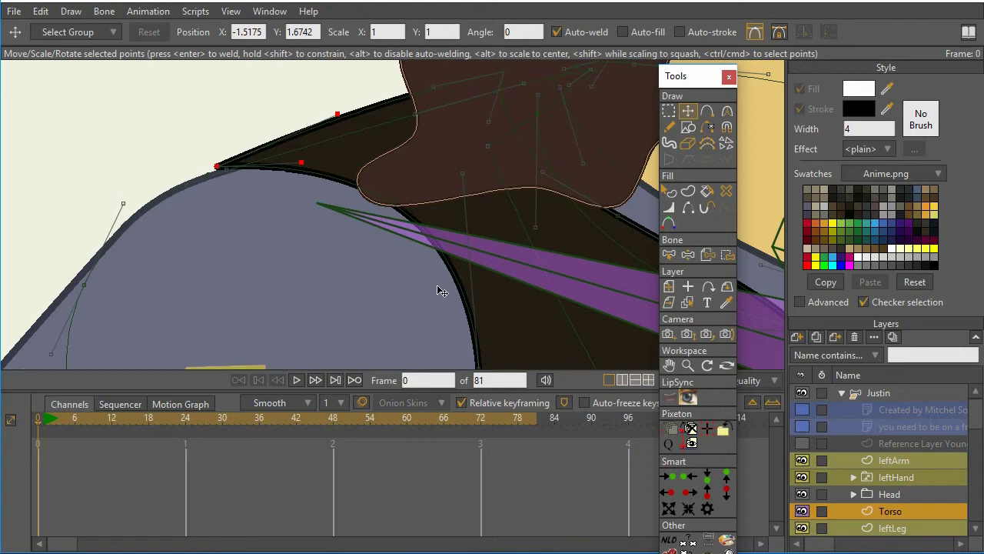
scroll(469, 263, "down", 3)
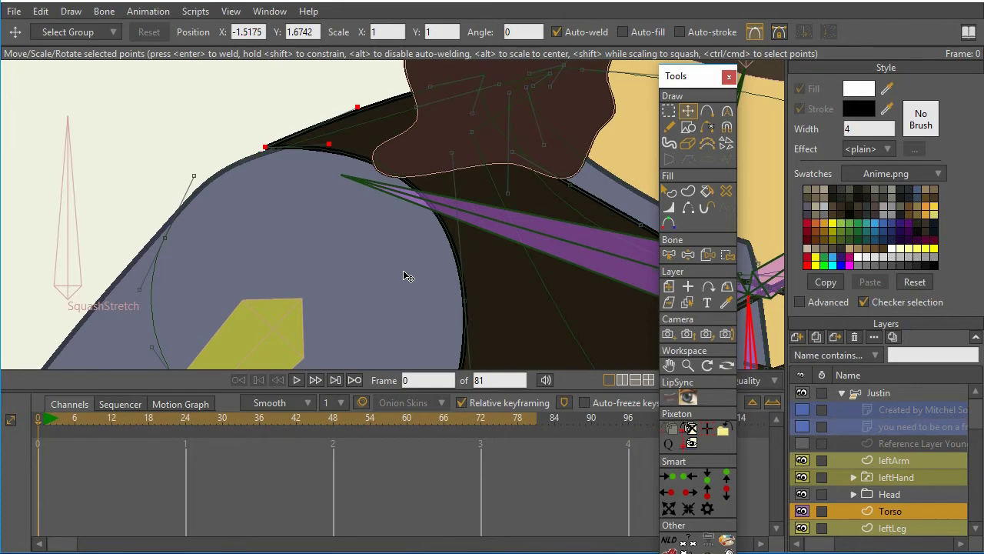
key("z")
scroll(477, 273, "down", 2)
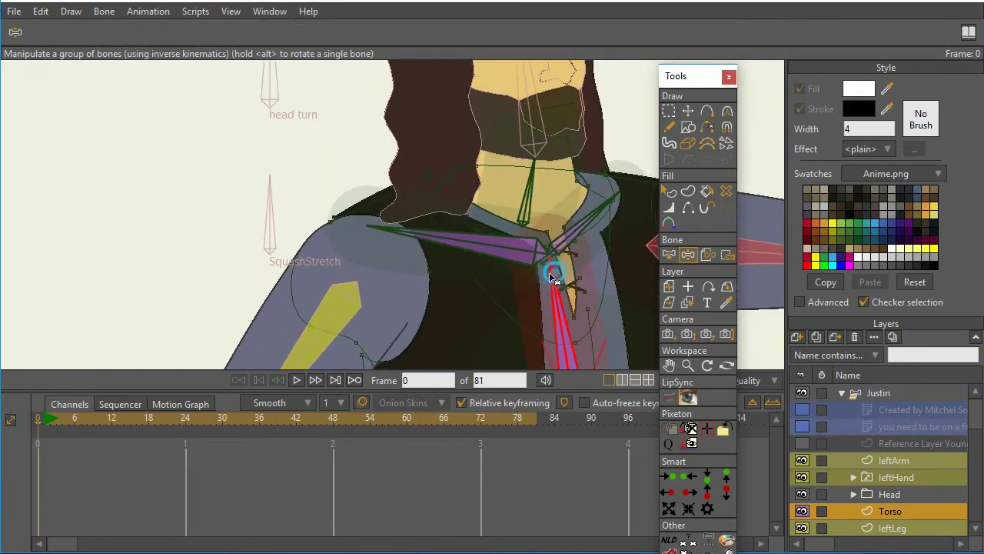
Step: Drag the torso bone to check how the smoothed collar deforms
left_click_drag(553, 278, 395, 241)
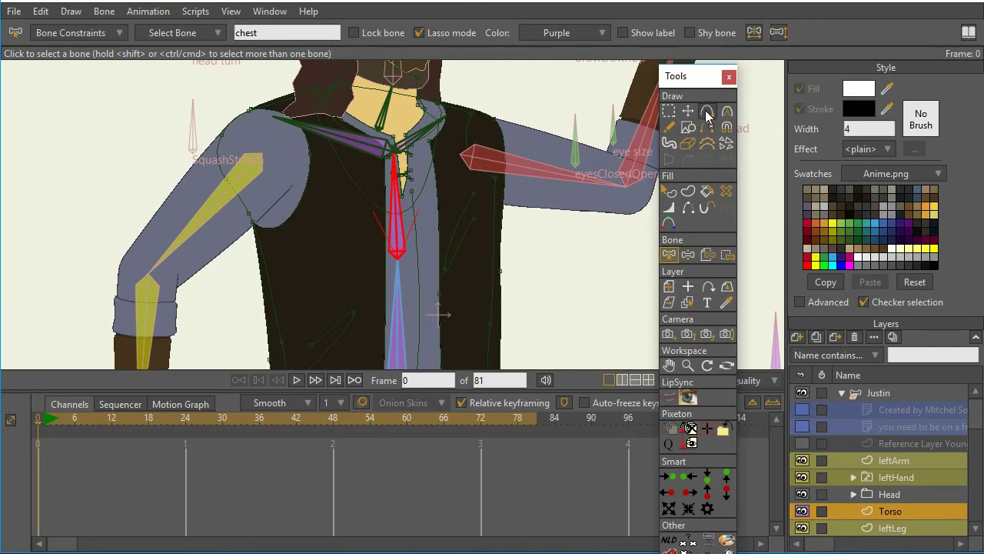
Step: Add a new point along the vest's midsection edge and show the curve handles
left_click(707, 111)
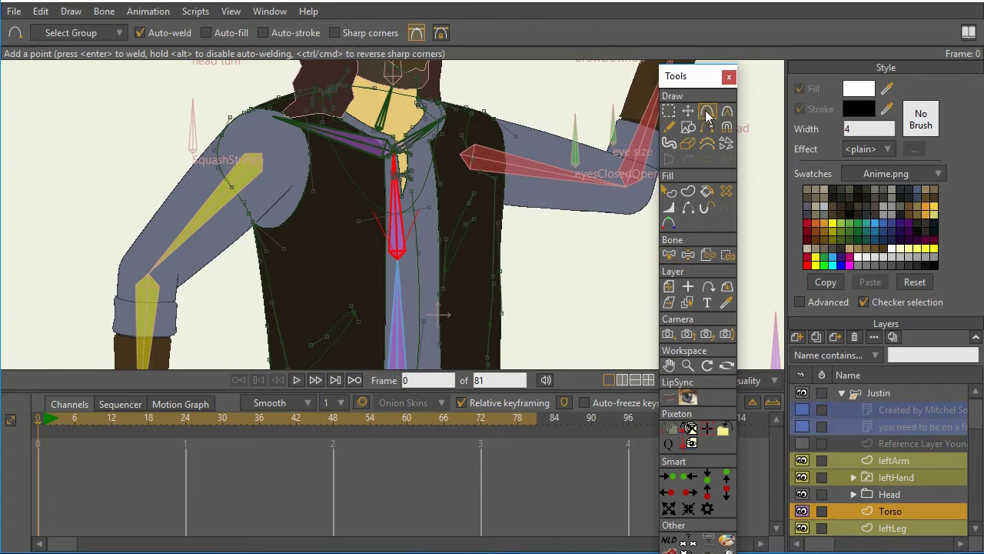
left_click(385, 262)
left_click(415, 34)
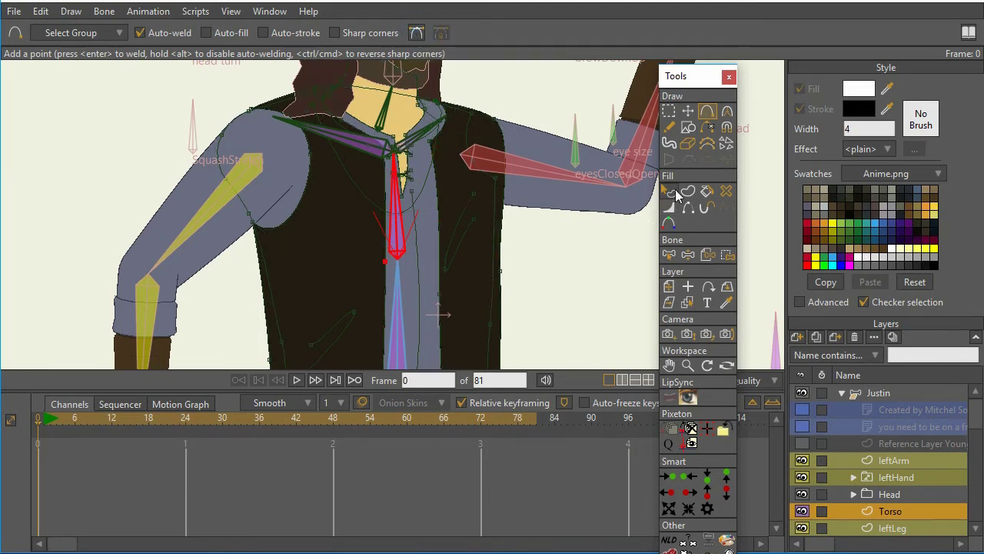
Step: Drag a vest point near the midsection up to reshape the edge, then zoom out
left_click(688, 112)
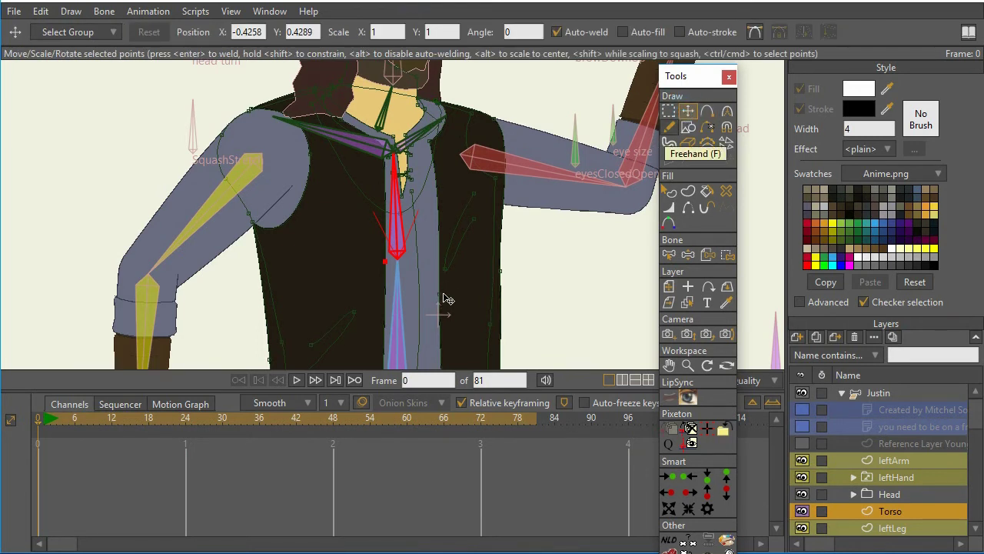
left_click(438, 293)
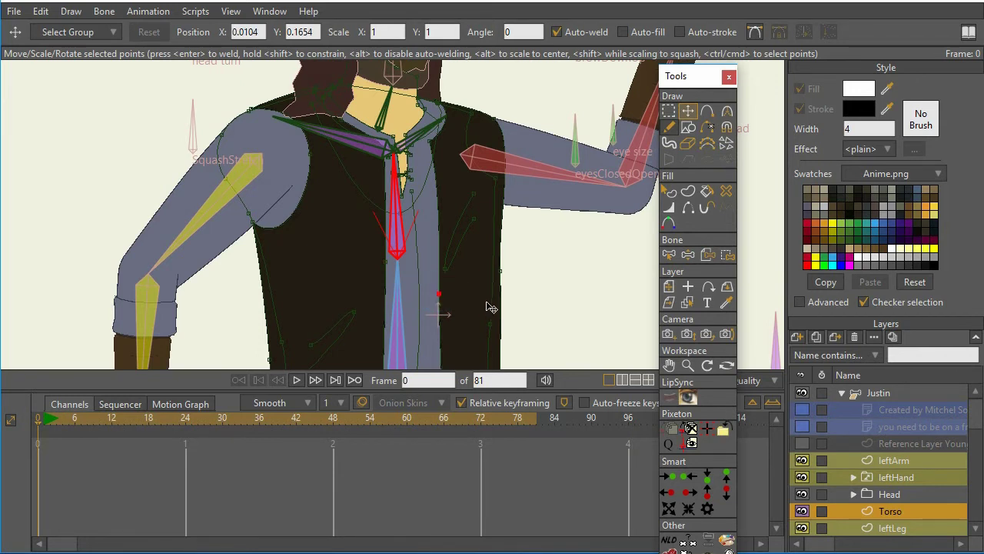
left_click_drag(440, 293, 439, 262)
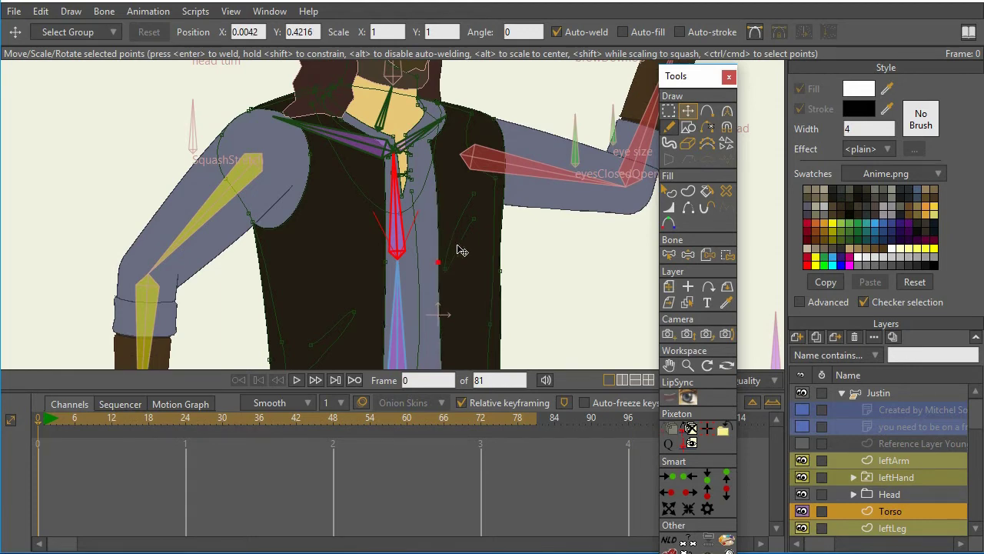
scroll(455, 246, "down", 2)
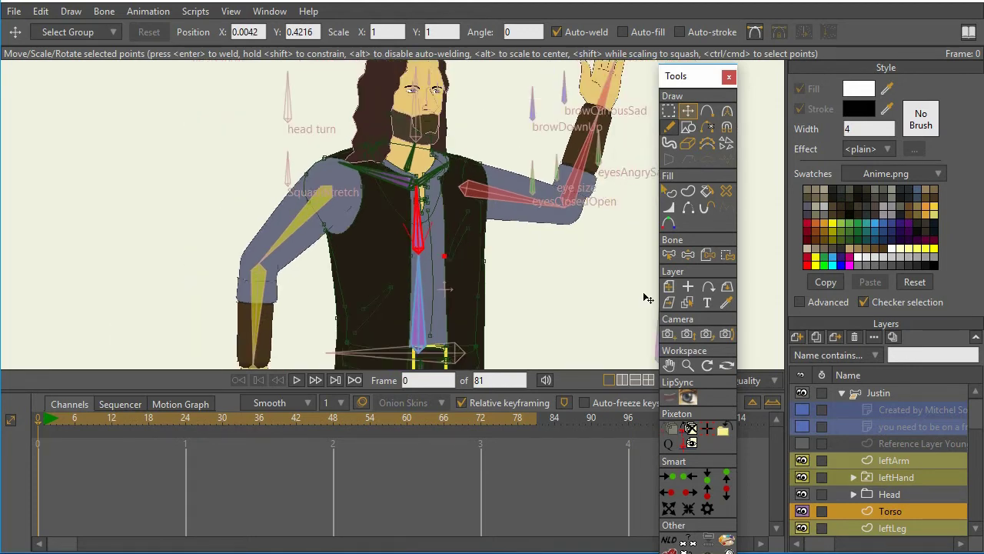
left_click(668, 255)
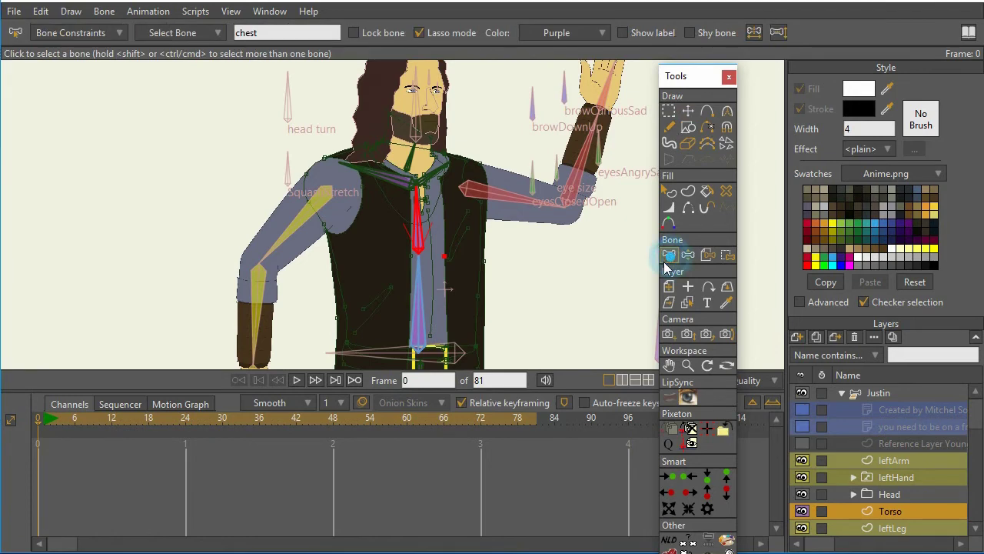
Step: Activate Bind Points, briefly trying Select Points, and zoom in on the vest's torso points
left_click(726, 258)
scroll(541, 283, "up", 3)
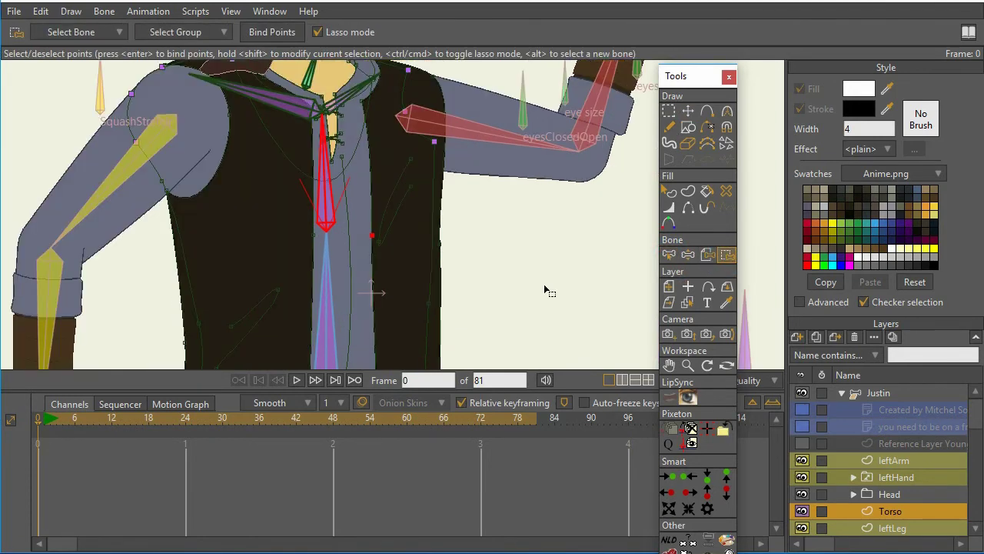
left_click(668, 113)
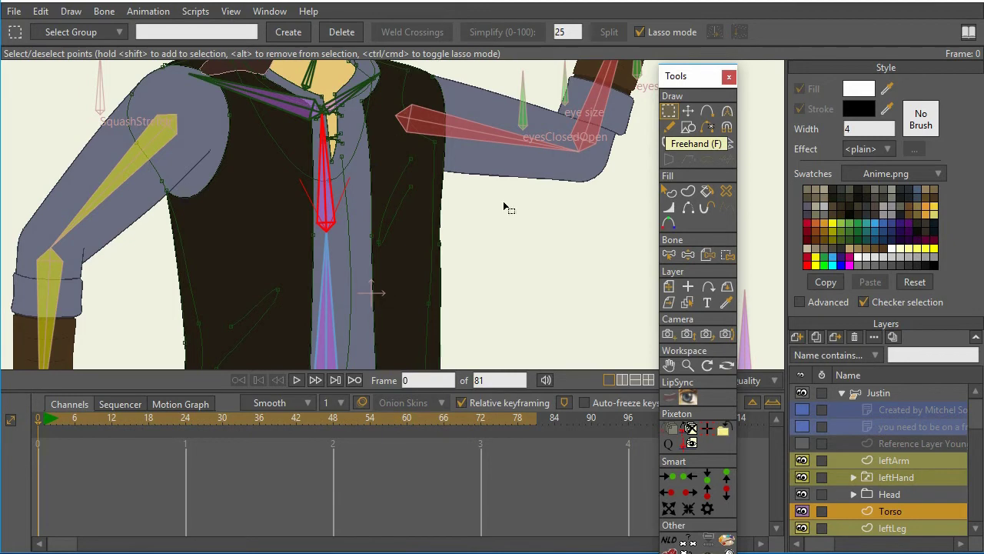
scroll(502, 277, "down", 3)
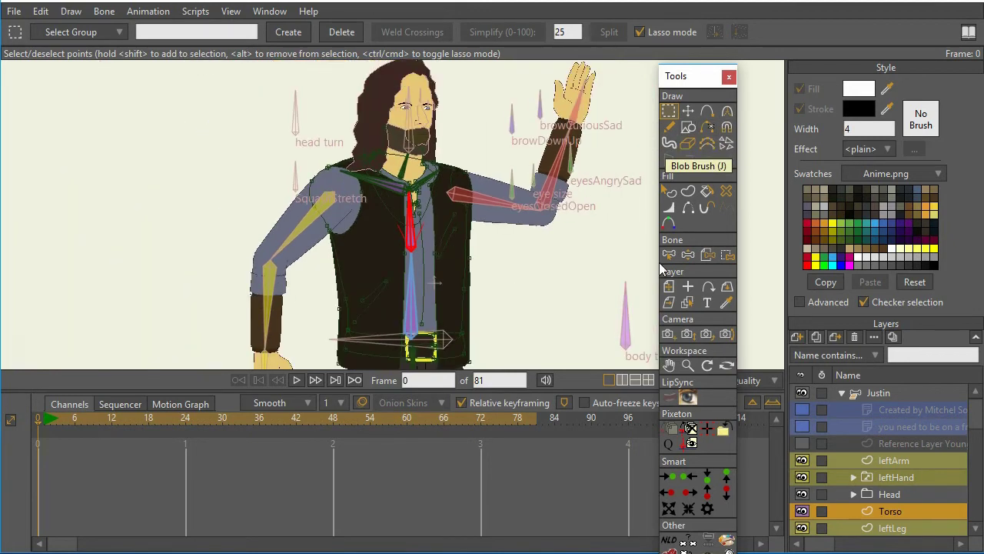
left_click(725, 255)
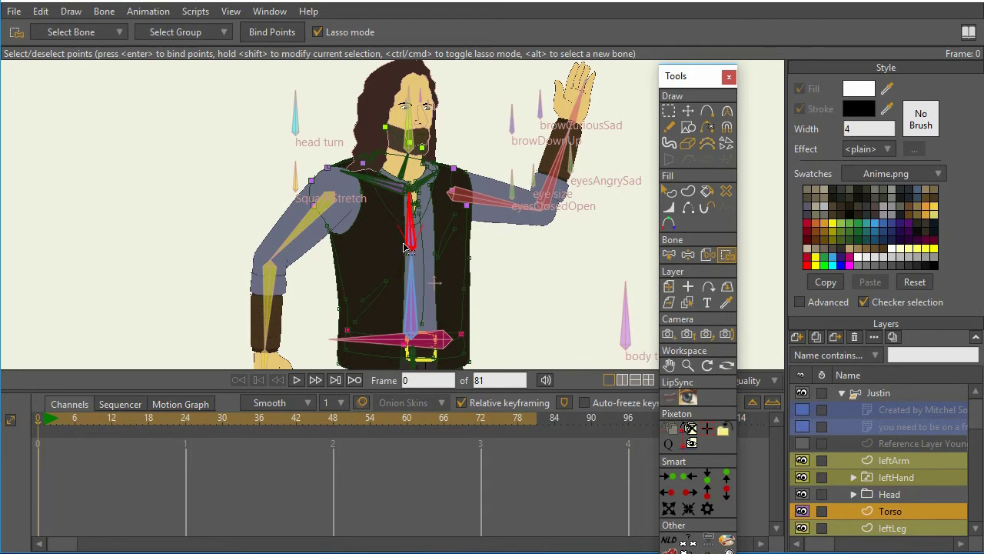
scroll(415, 261, "up", 5)
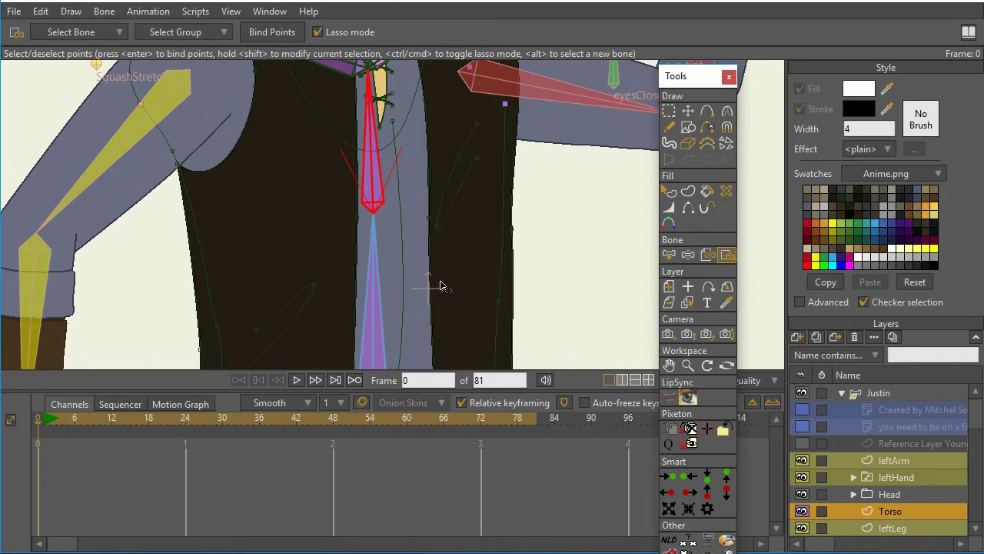
Step: Pose the rig by swinging the tie bone and raising the left upper arm up and back
left_click(688, 256)
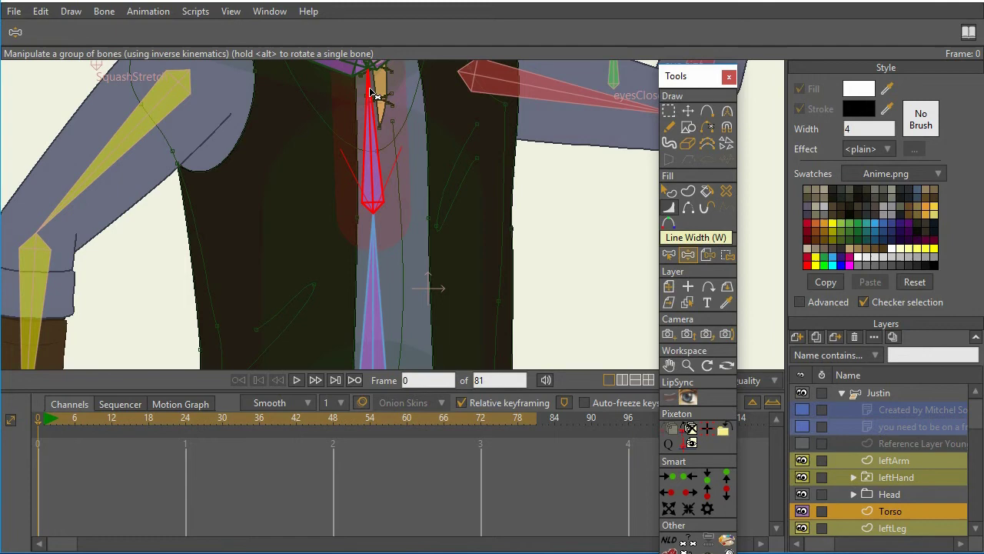
left_click_drag(371, 93, 323, 146)
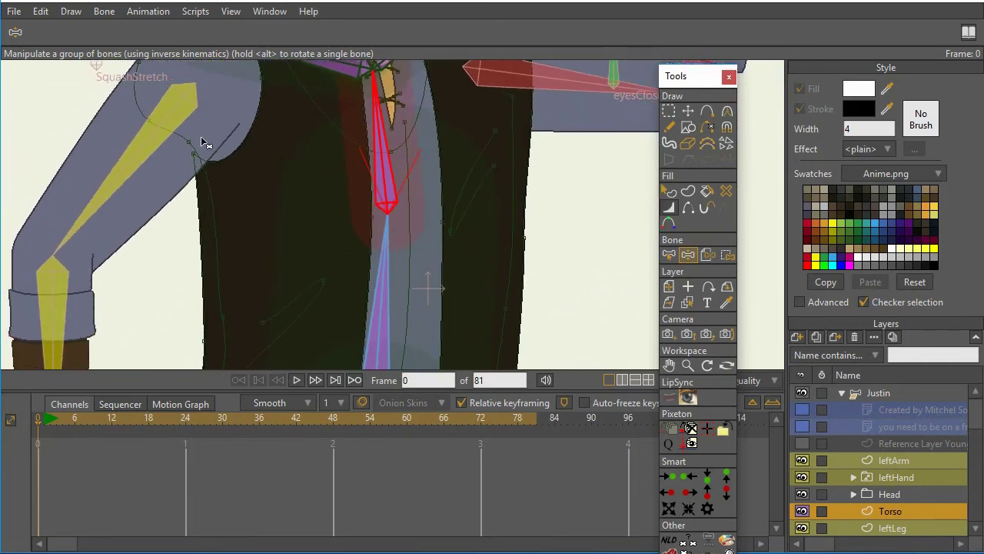
left_click_drag(296, 220, 427, 319)
mouse_move(492, 185)
left_mouse_down()
mouse_move(467, 205)
mouse_move(533, 205)
mouse_move(498, 185)
mouse_move(500, 201)
mouse_move(489, 188)
left_mouse_up()
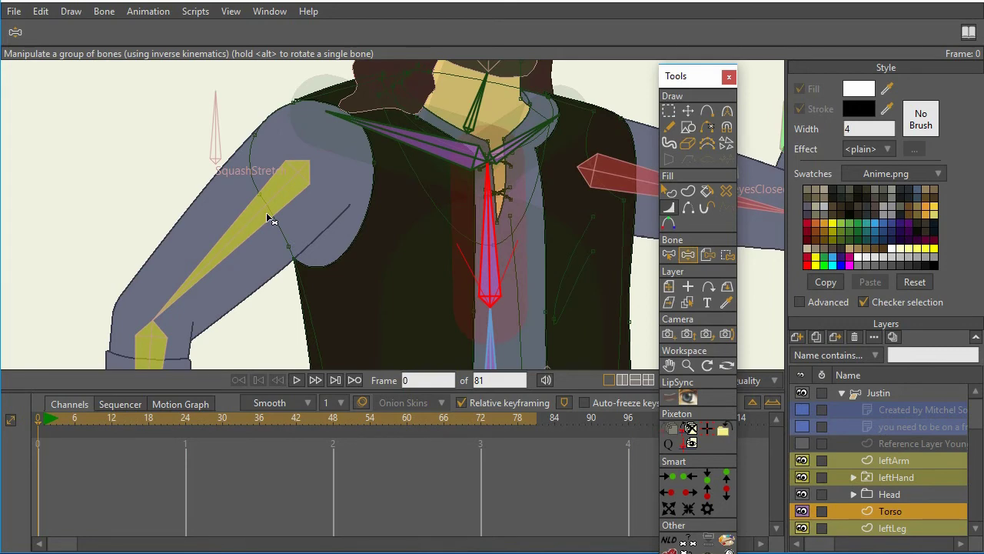
left_click_drag(229, 266, 302, 254)
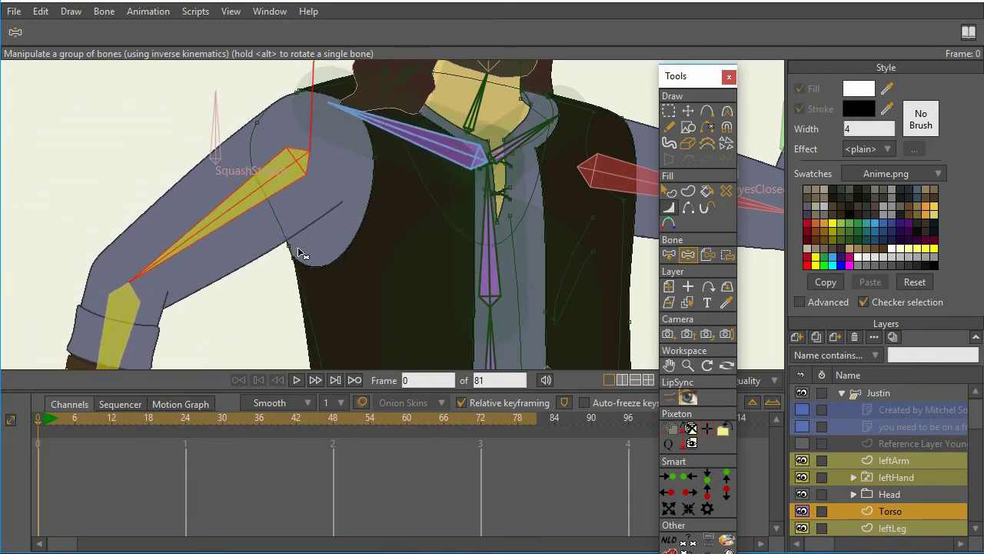
left_click_drag(223, 218, 266, 277)
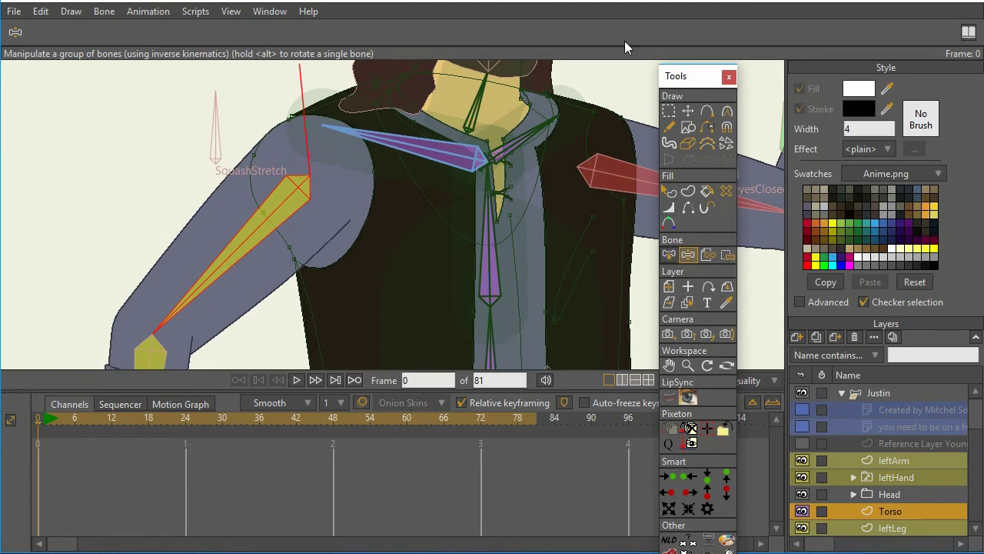
Step: Select the left collar bone and bind the two shoulder edge points on the upper arm to it
left_click(727, 256)
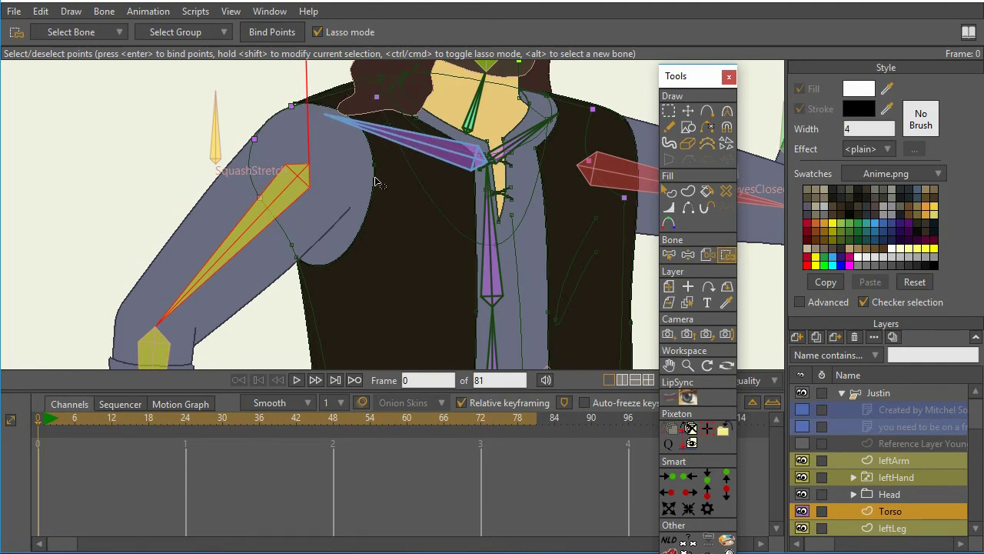
left_click(669, 255)
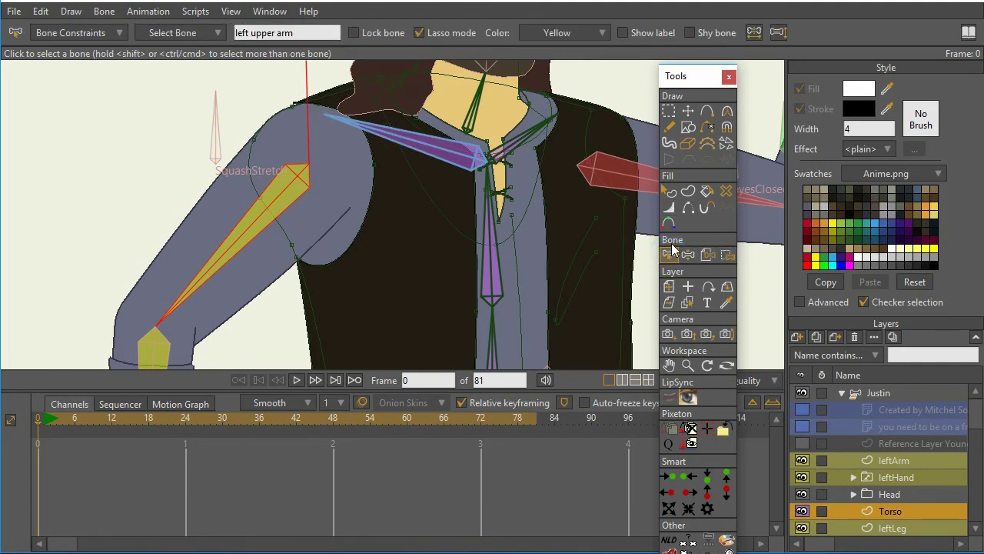
left_click(408, 137)
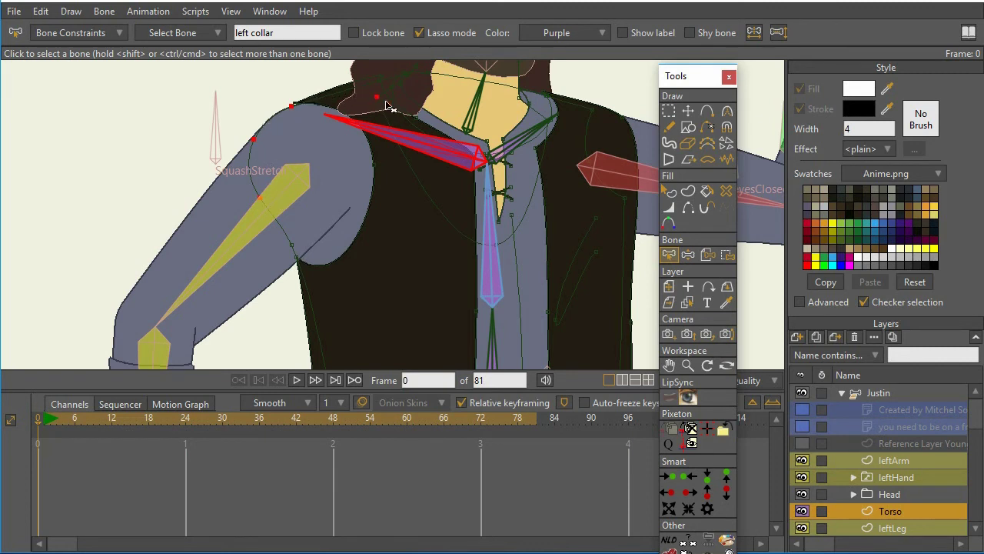
left_click(727, 254)
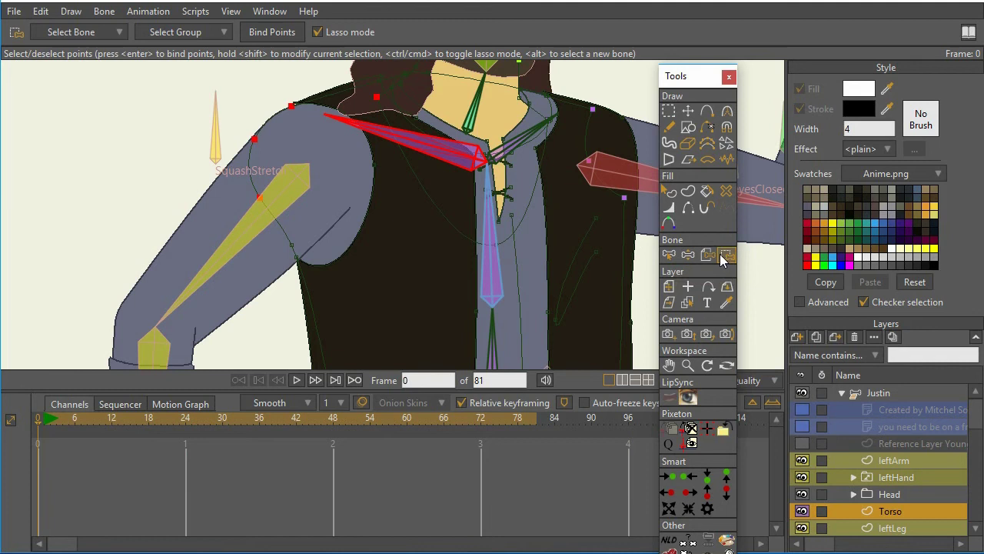
key("shift")
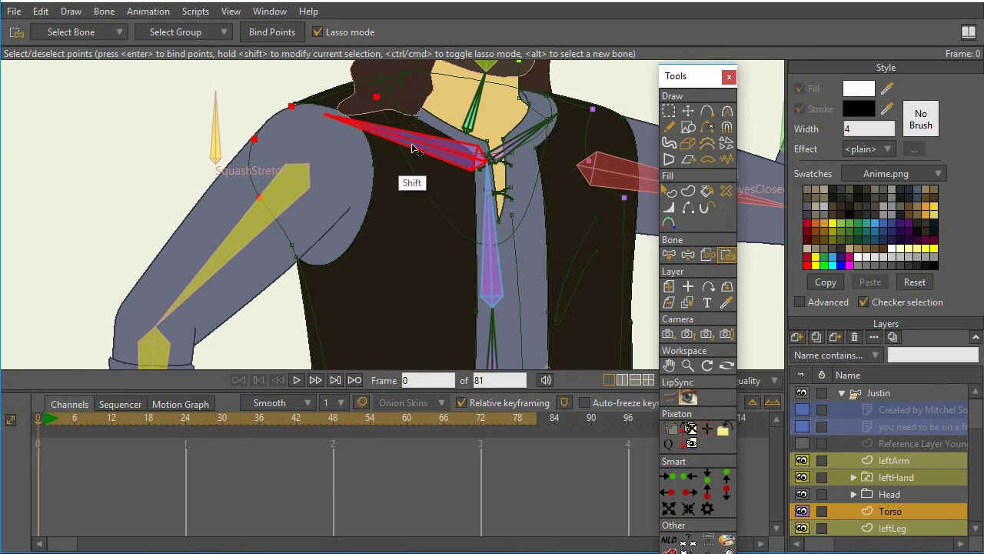
left_click(289, 234)
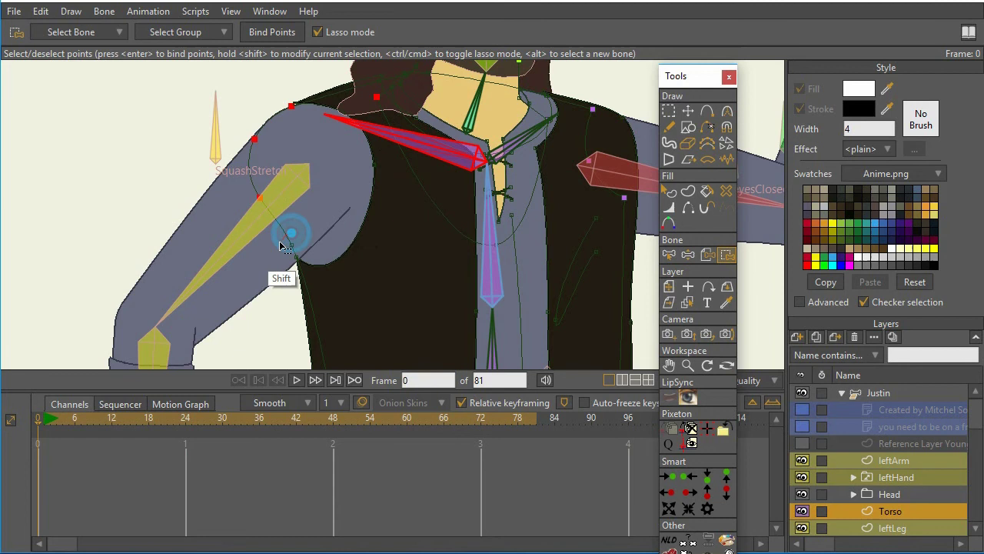
left_click(291, 240, "shift")
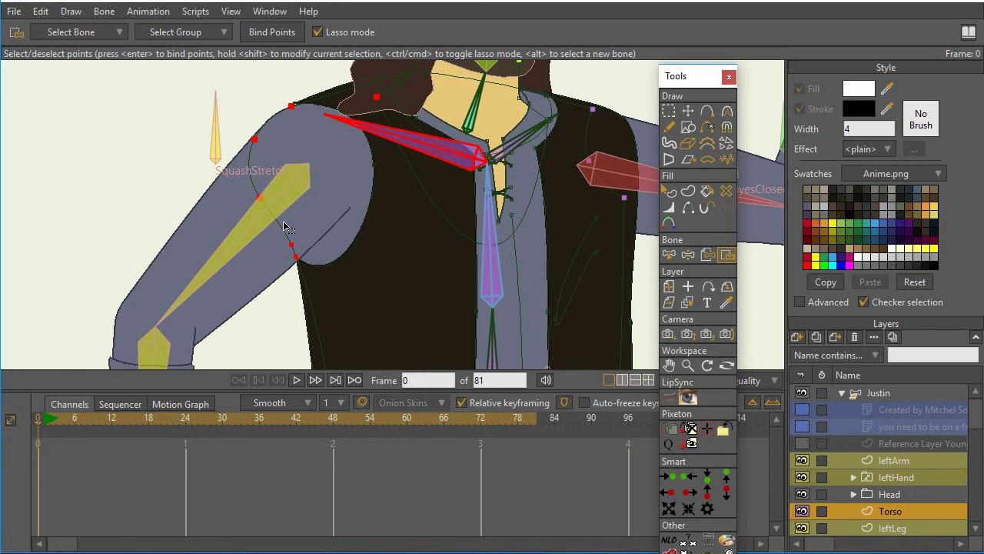
left_click(272, 34)
Step: Select the right and left collar bones in turn to check them
left_click(669, 254)
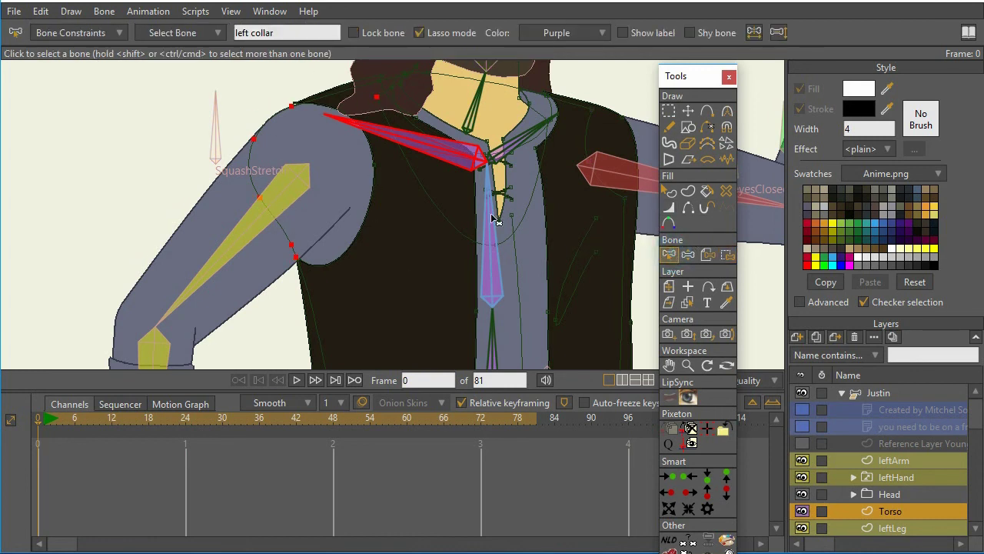
left_click(513, 151)
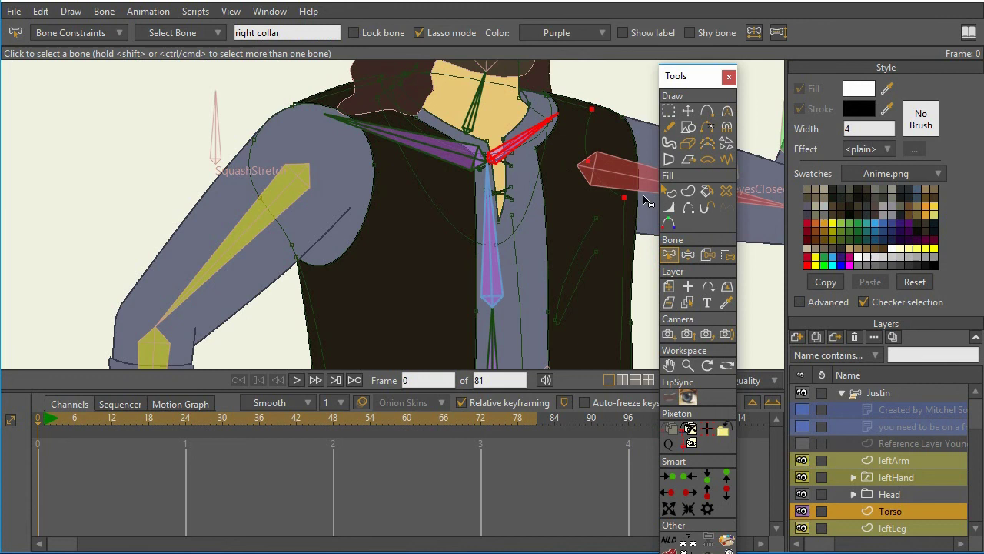
left_click(435, 149)
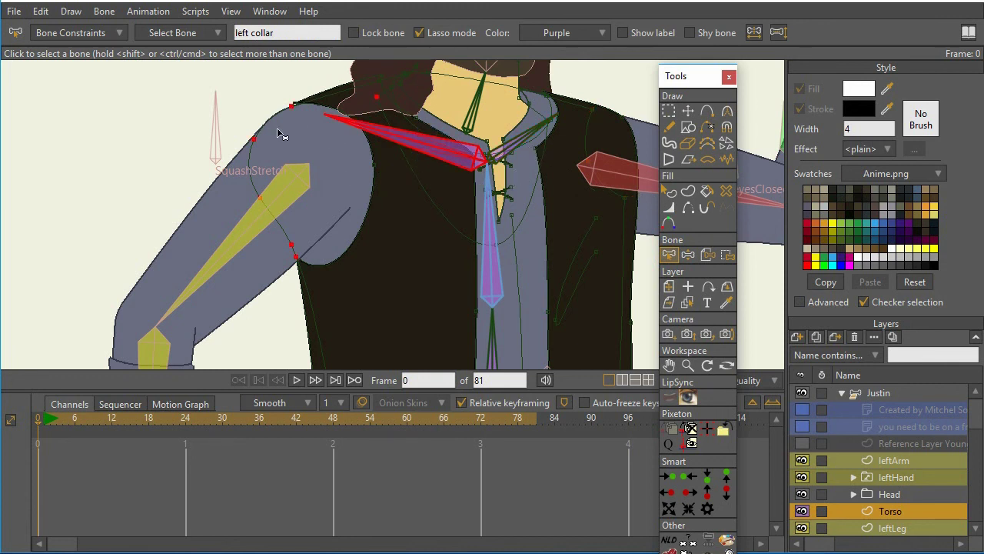
left_click(496, 270)
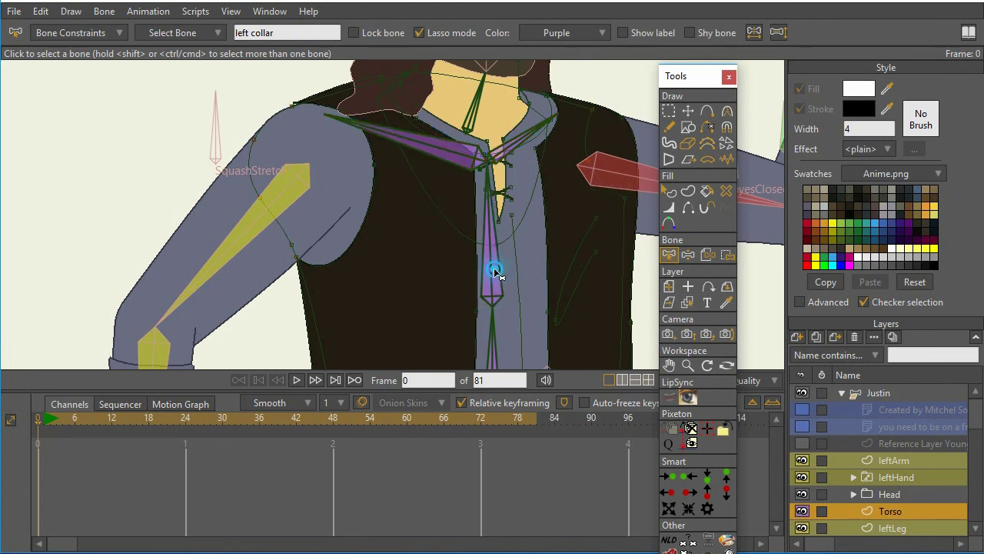
left_click(528, 138)
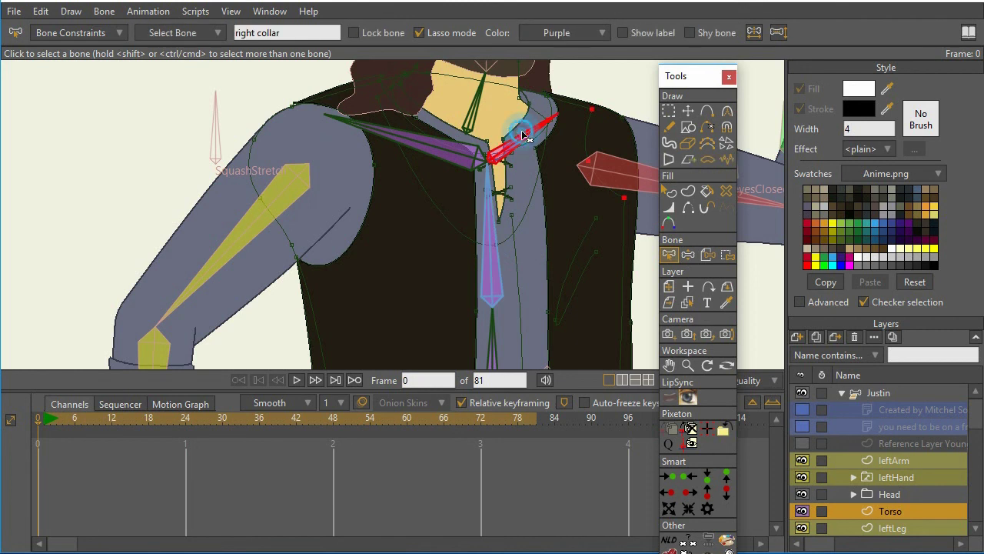
left_click(432, 150)
left_click(420, 146)
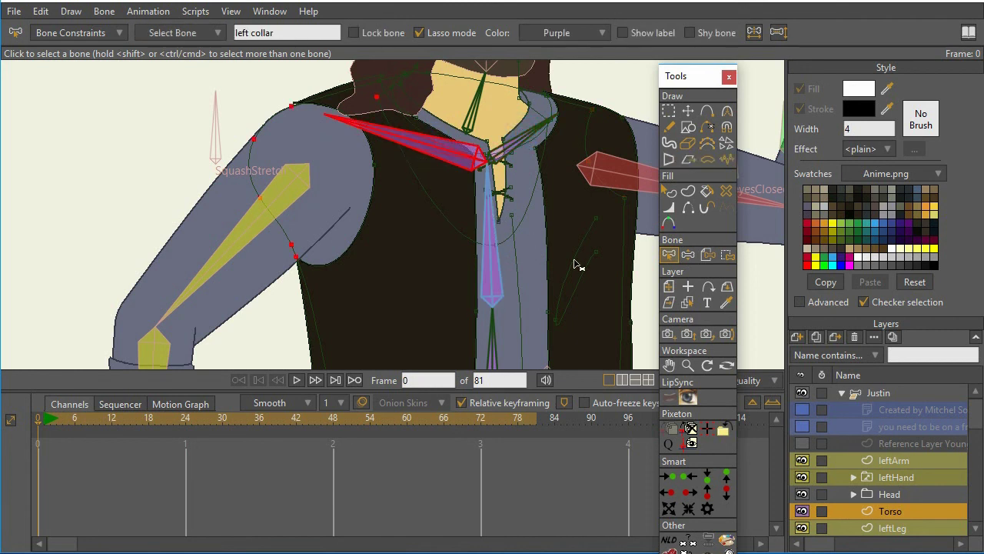
Step: Swing the tie bone and left arm out to the left and down to test the shoulder binding
left_click(689, 255)
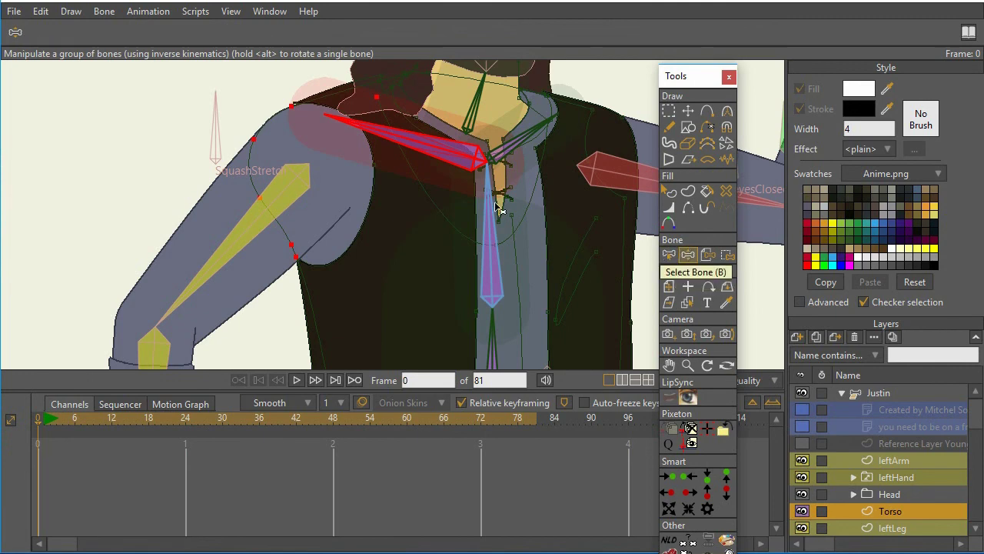
left_click_drag(489, 183, 511, 186)
left_click_drag(271, 248, 315, 331)
left_click_drag(323, 238, 292, 277)
left_click_drag(465, 267, 260, 288)
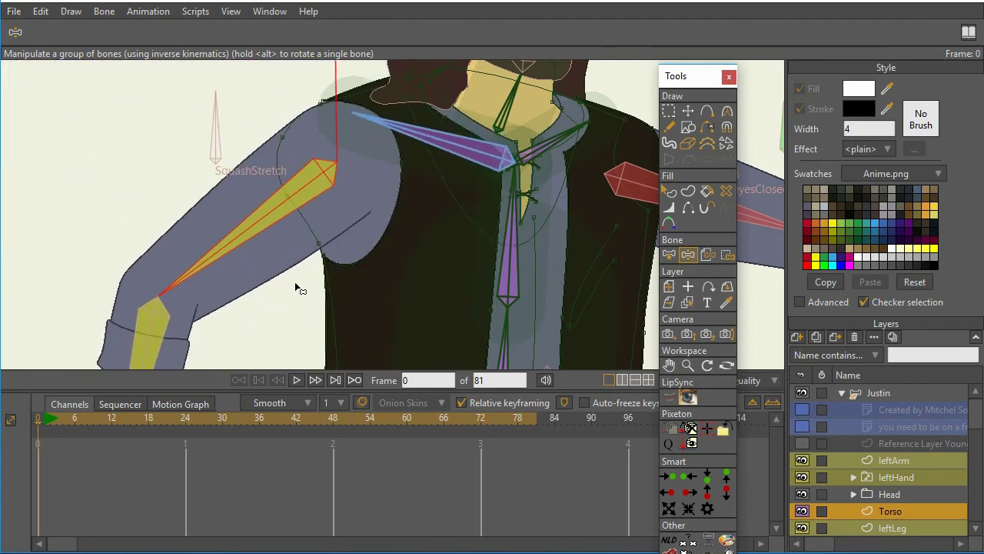
Step: Drag the lower torso bone down to re-pose the body
left_click(609, 261)
scroll(609, 261, "down", 5)
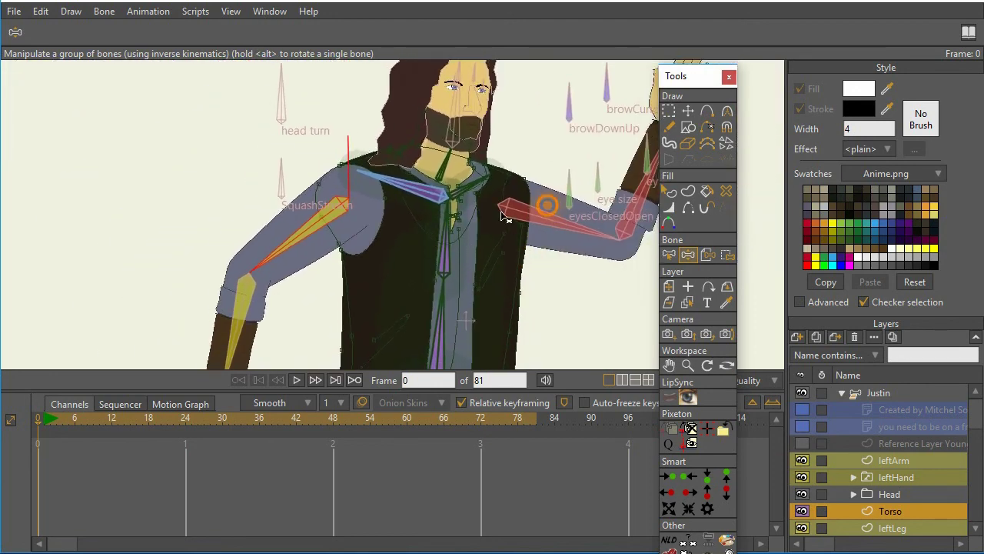
left_click_drag(431, 233, 424, 293)
scroll(467, 288, "up", 4)
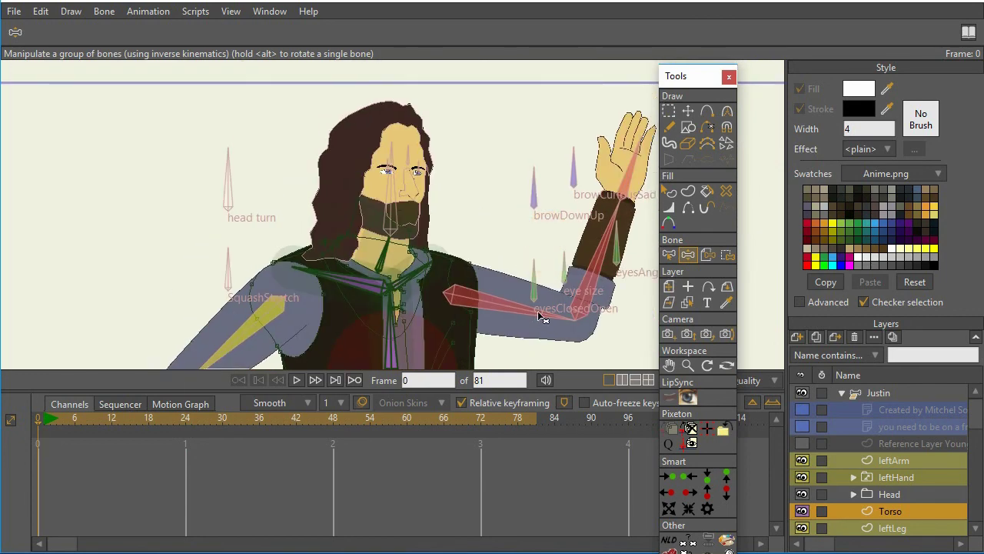
scroll(494, 288, "up", 2)
scroll(516, 265, "down", 2)
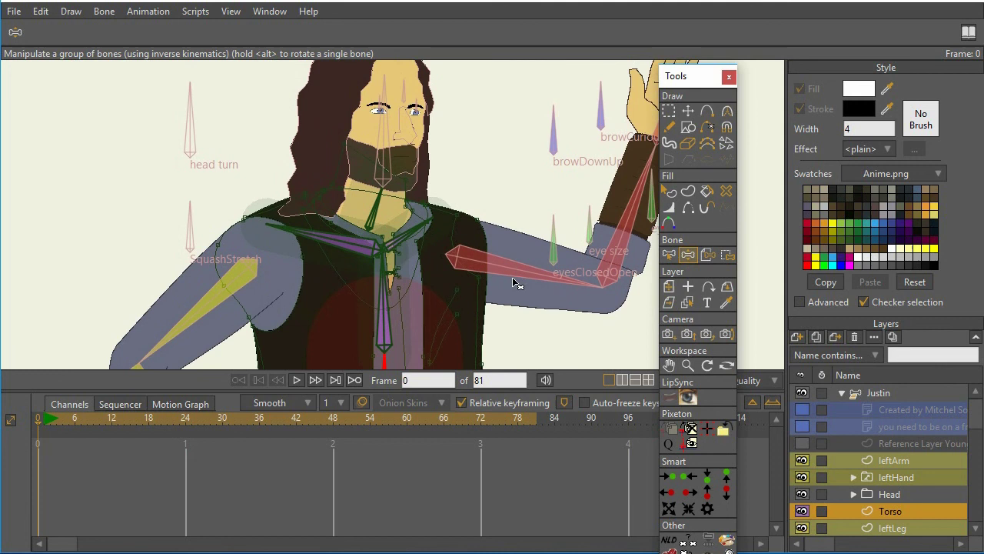